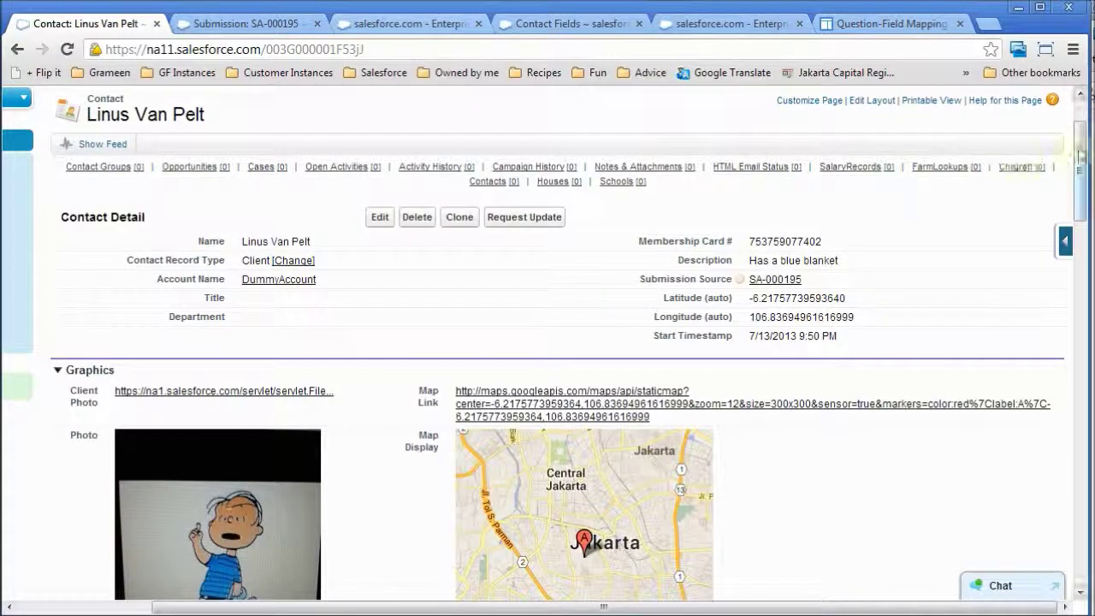
Examine the contact record's photo, map display and signature sample in the Graphics section.
drag(1083, 156, 1082, 203)
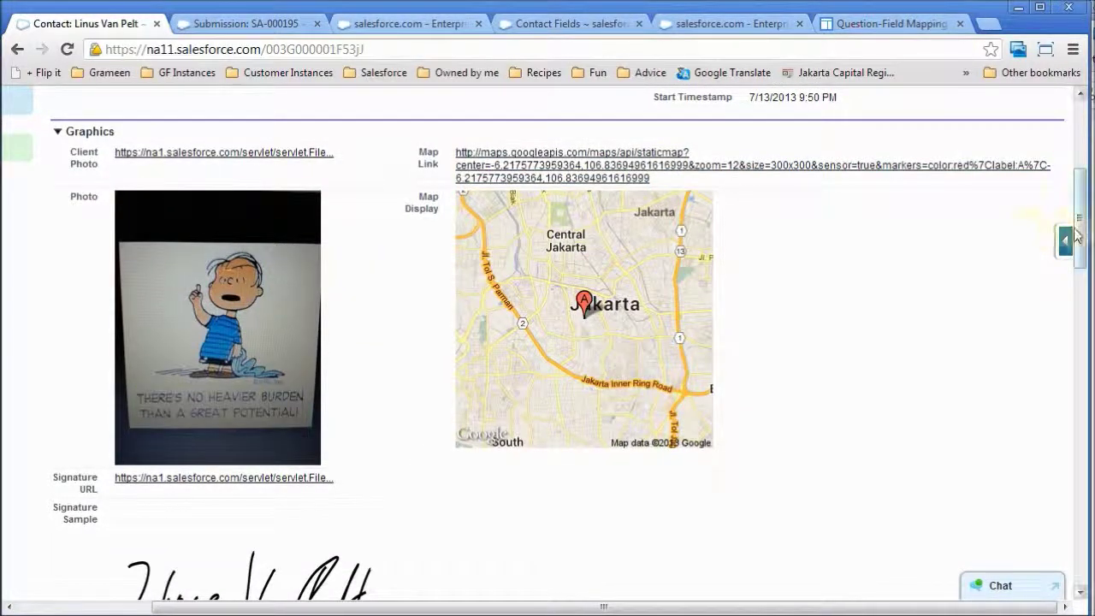
drag(1077, 237, 1078, 269)
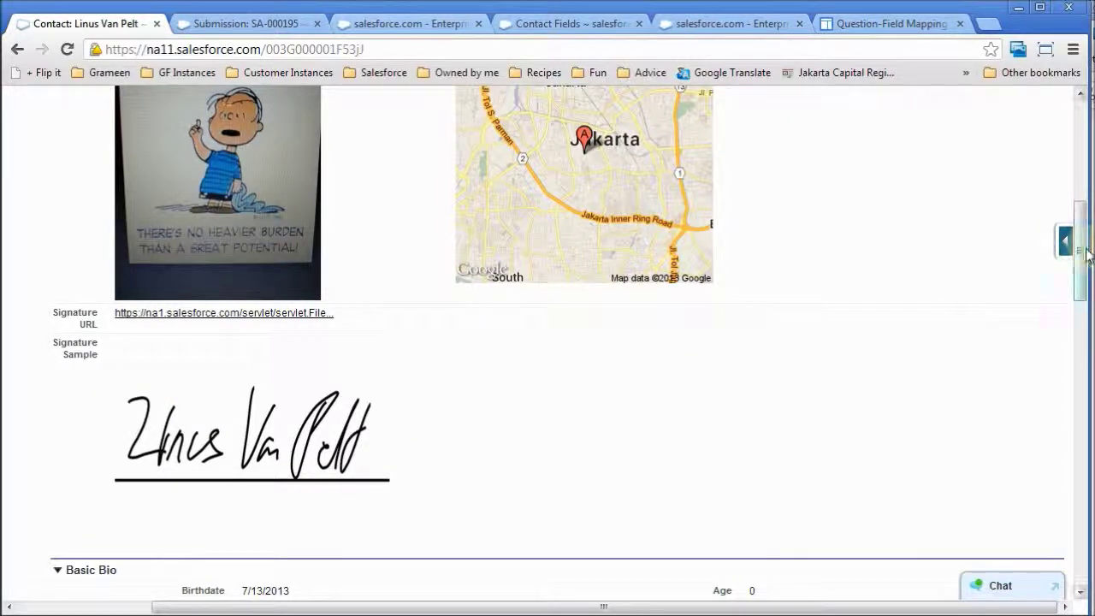
drag(1084, 261, 1088, 197)
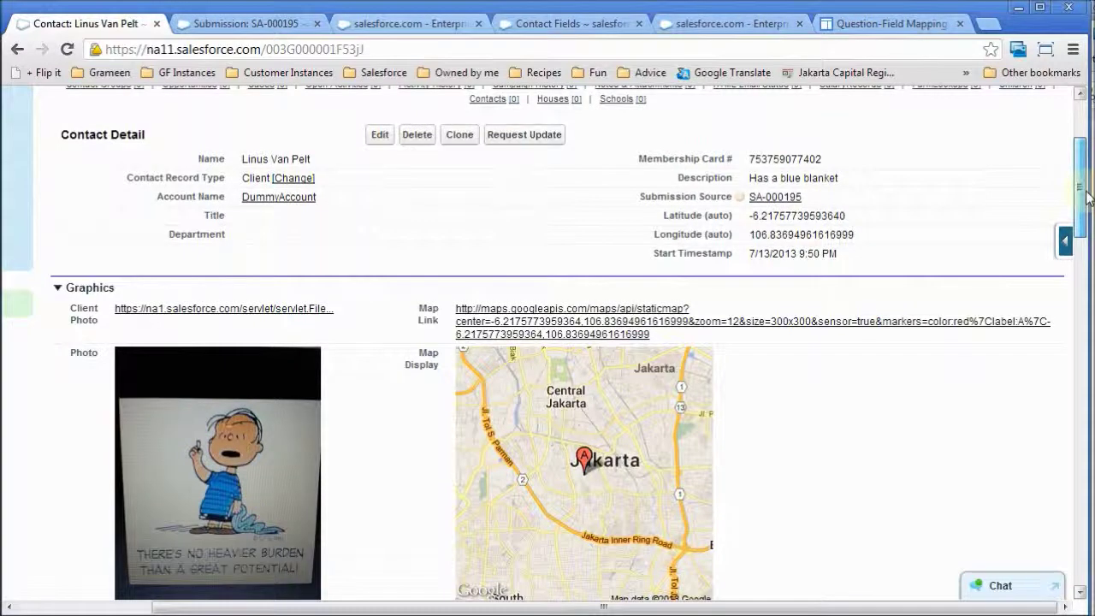
drag(1088, 196, 1087, 198)
scroll(903, 209, down, 3)
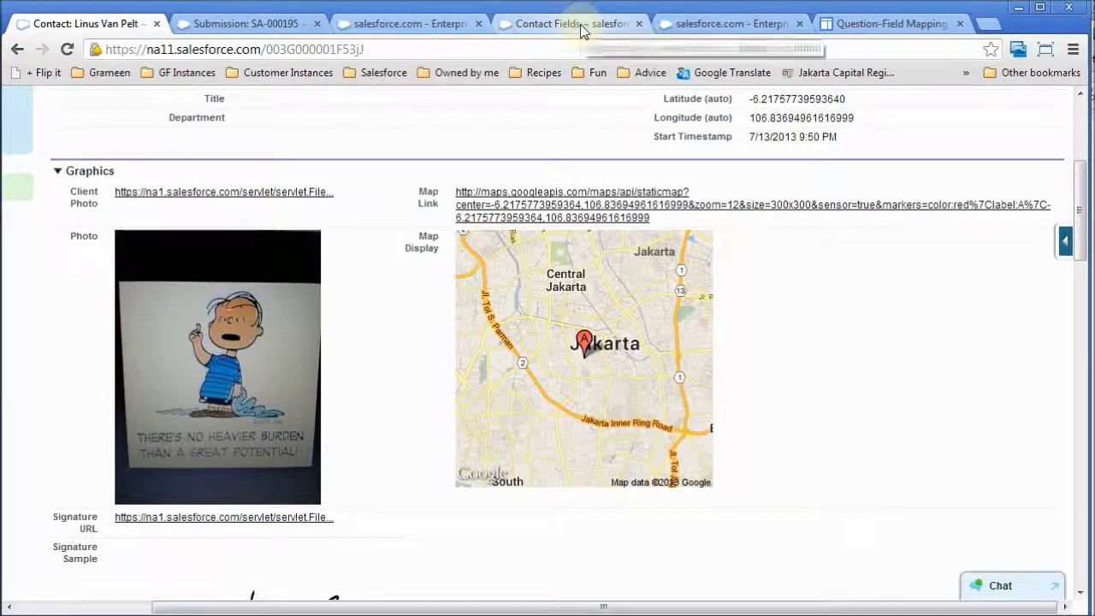
Review the Contact object's custom fields, including those for the client photo, coordinates and signature.
click(550, 24)
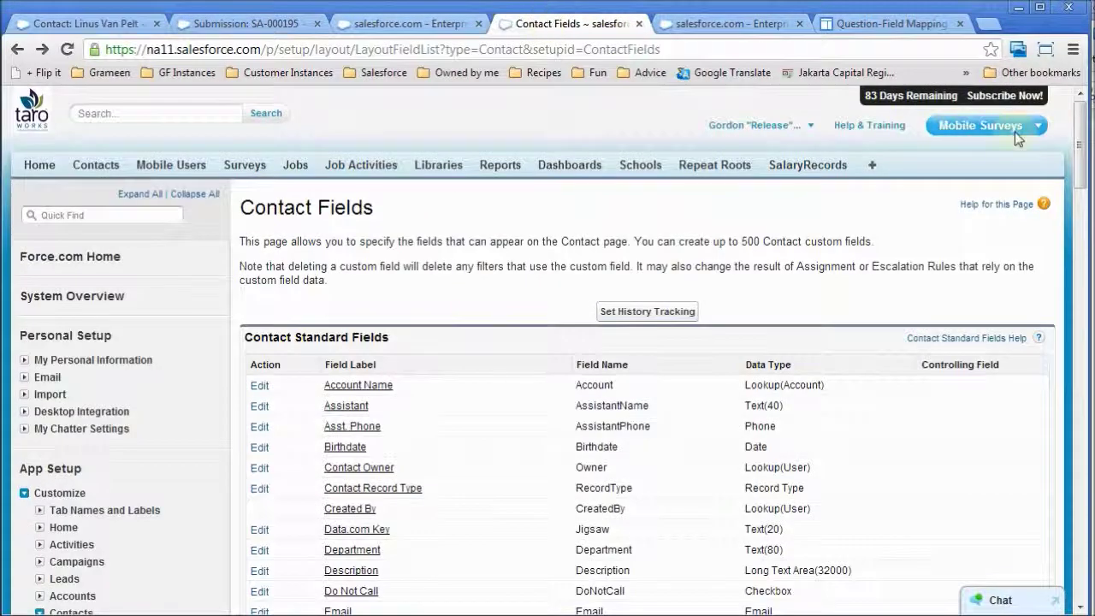
drag(1079, 146, 1079, 293)
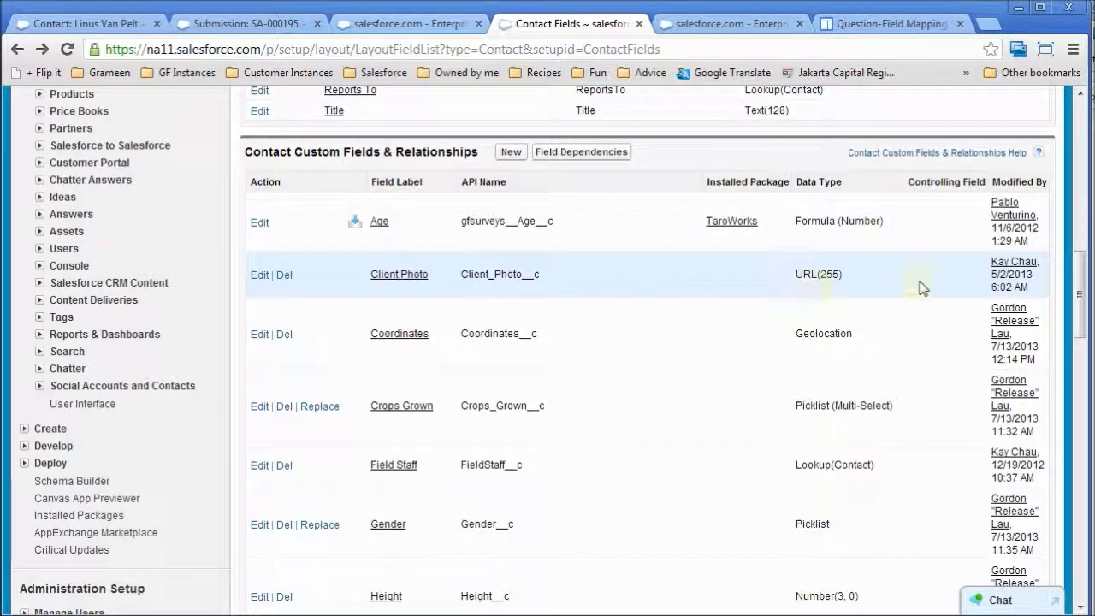
drag(1080, 282, 1077, 511)
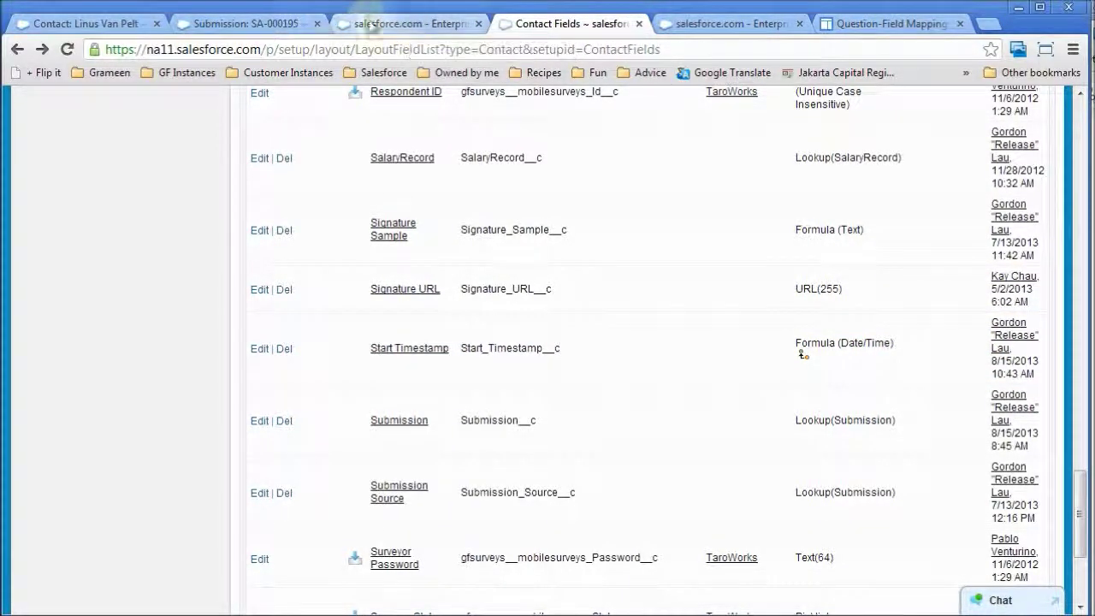
Check the survey's field mappings for the Photo and Signature questions and compare them with the images on the contact record.
click(406, 28)
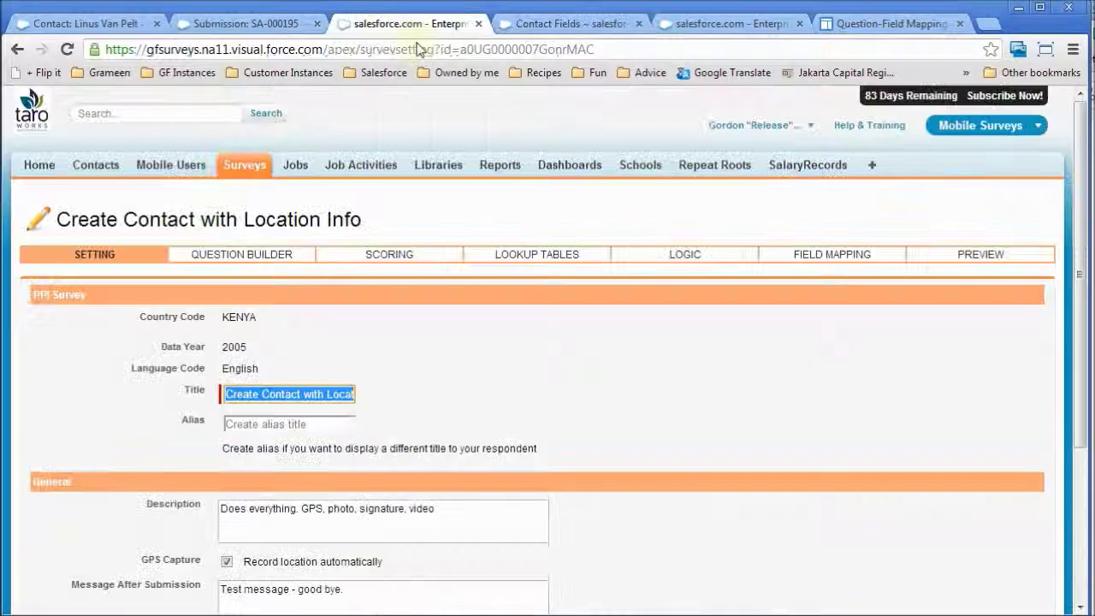
click(834, 255)
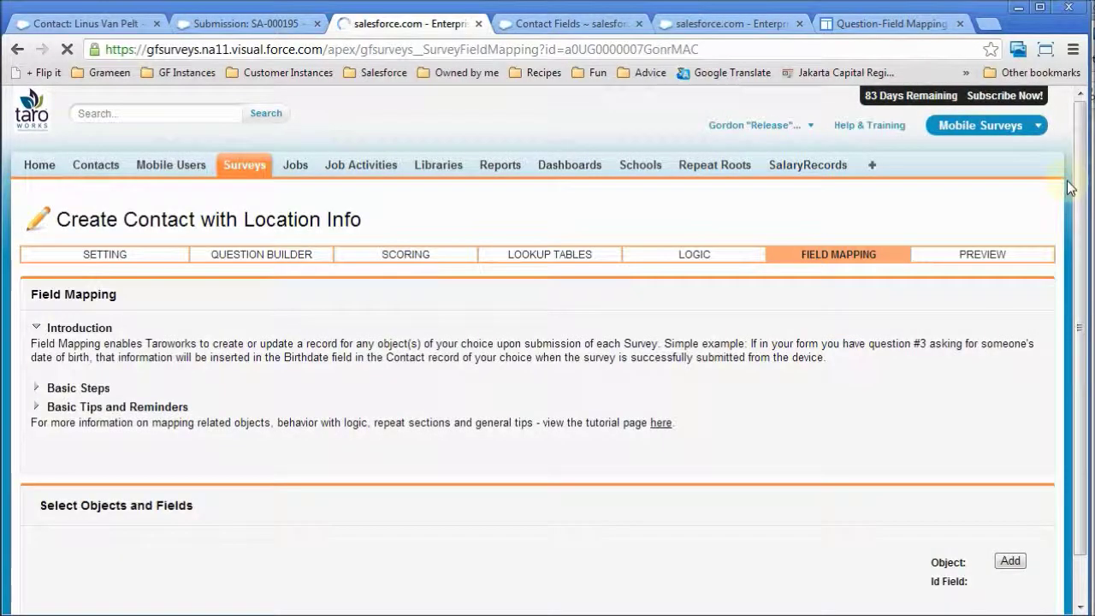
drag(1086, 149, 1082, 415)
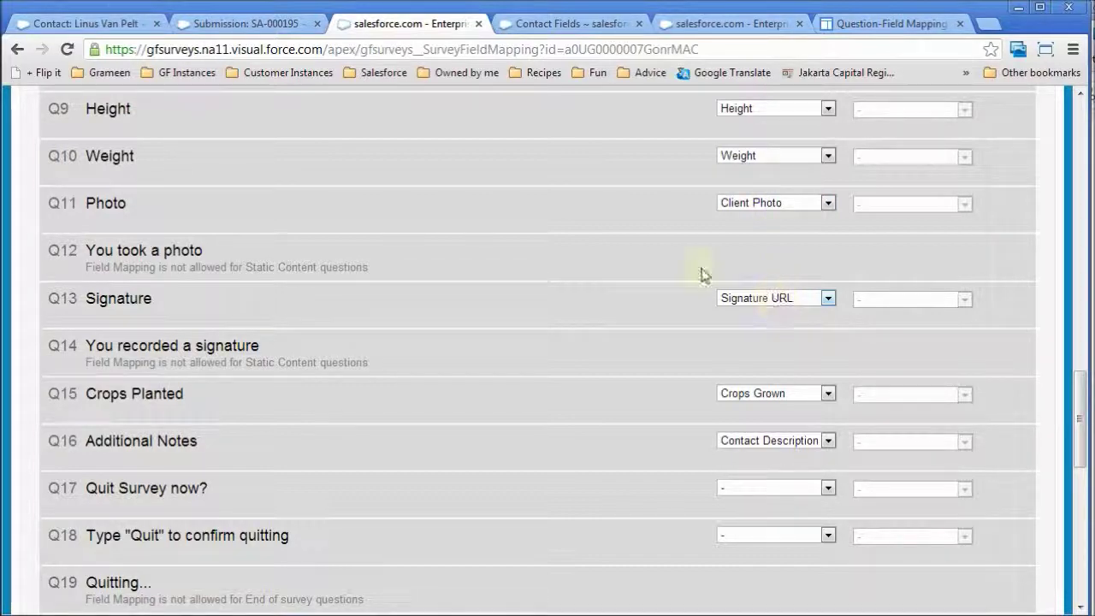
click(91, 21)
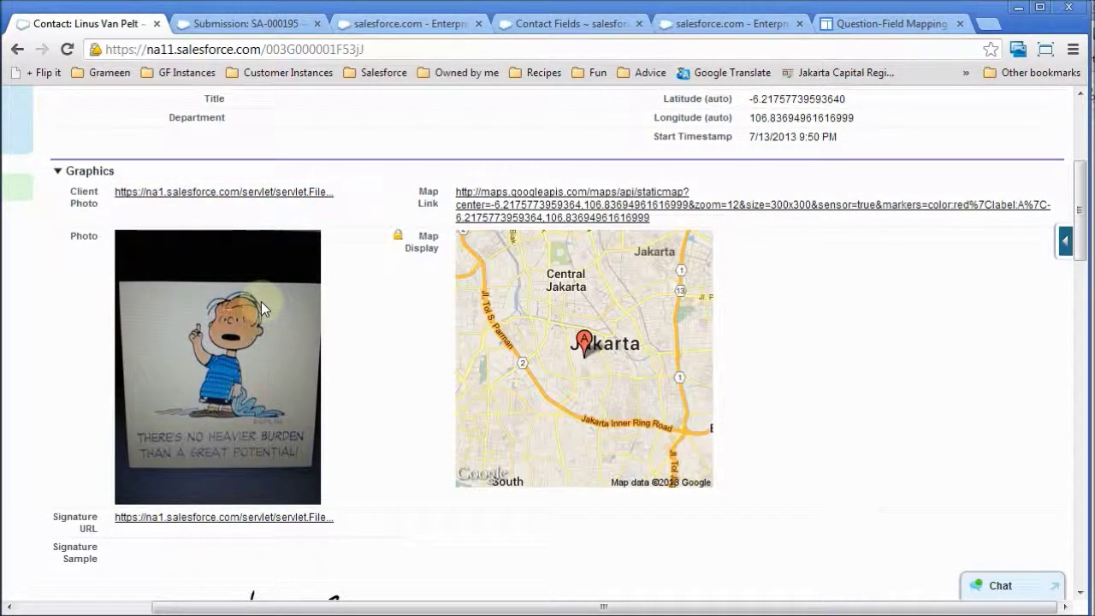
scroll(291, 377, down, 2)
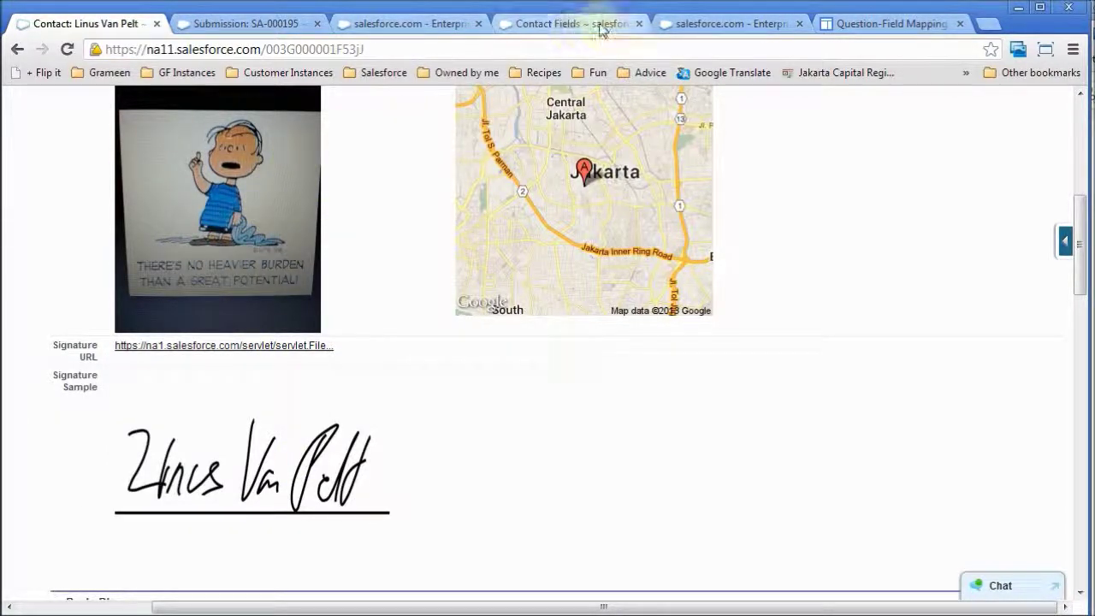
Start a new custom field on the Contact object with Formula as its data type.
click(568, 23)
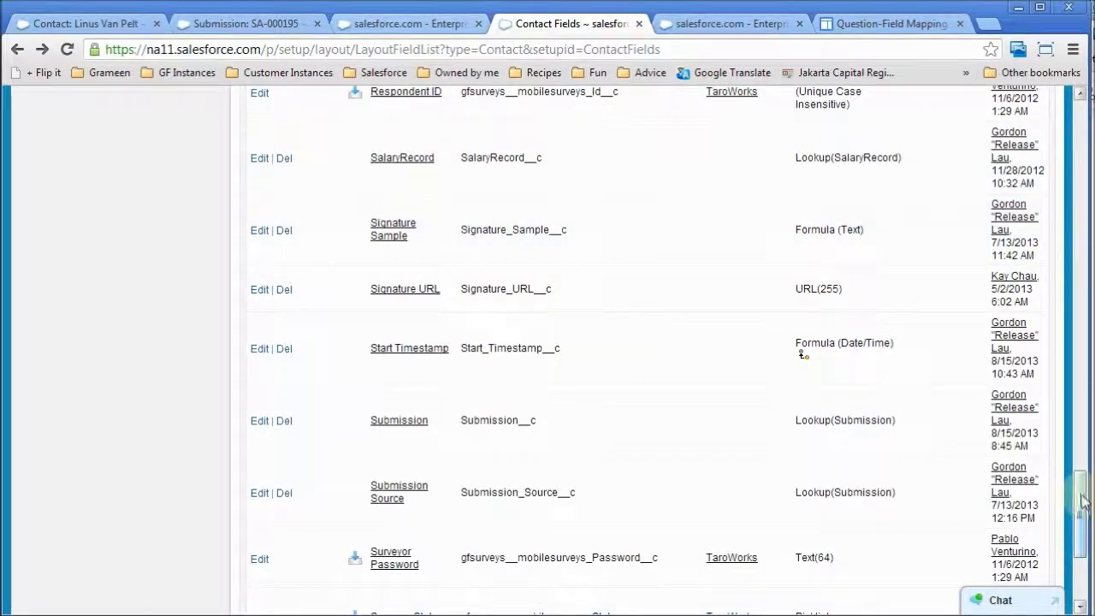
drag(1081, 500, 1080, 248)
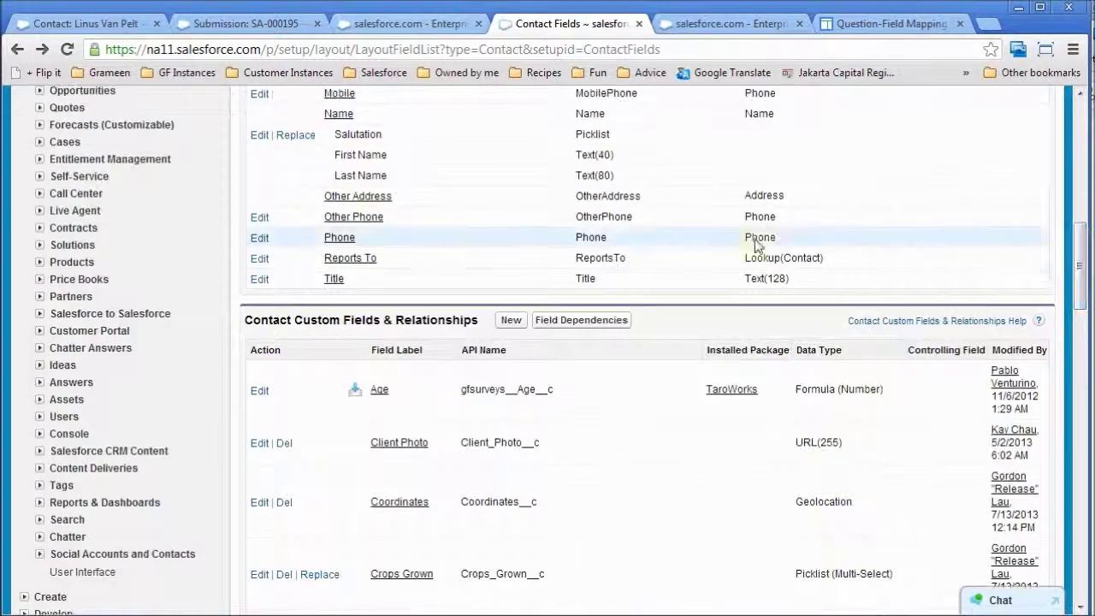
click(507, 319)
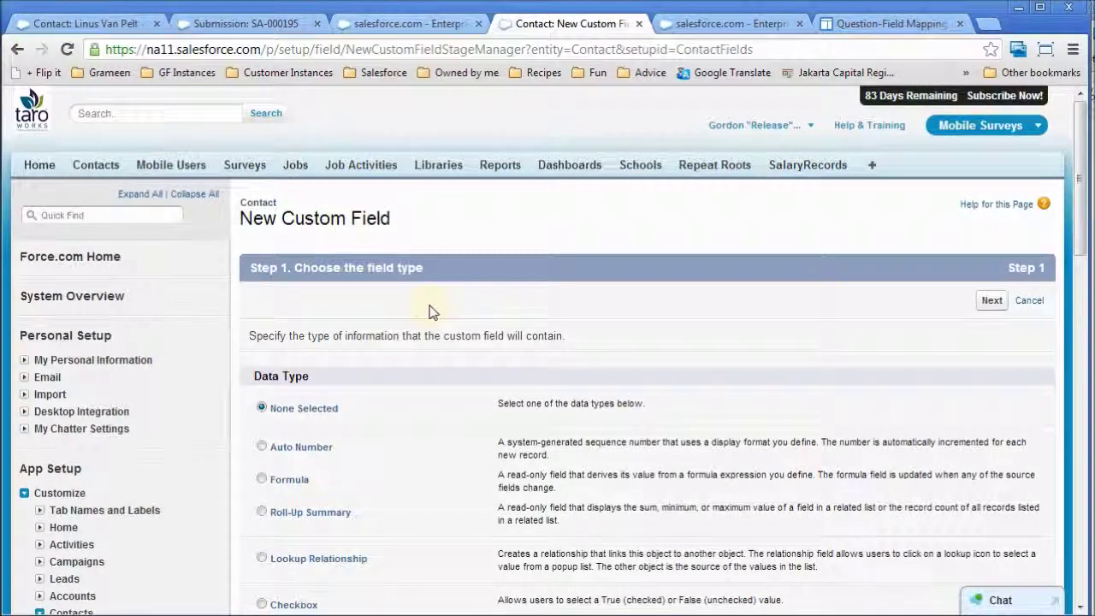
scroll(430, 310, down, 2)
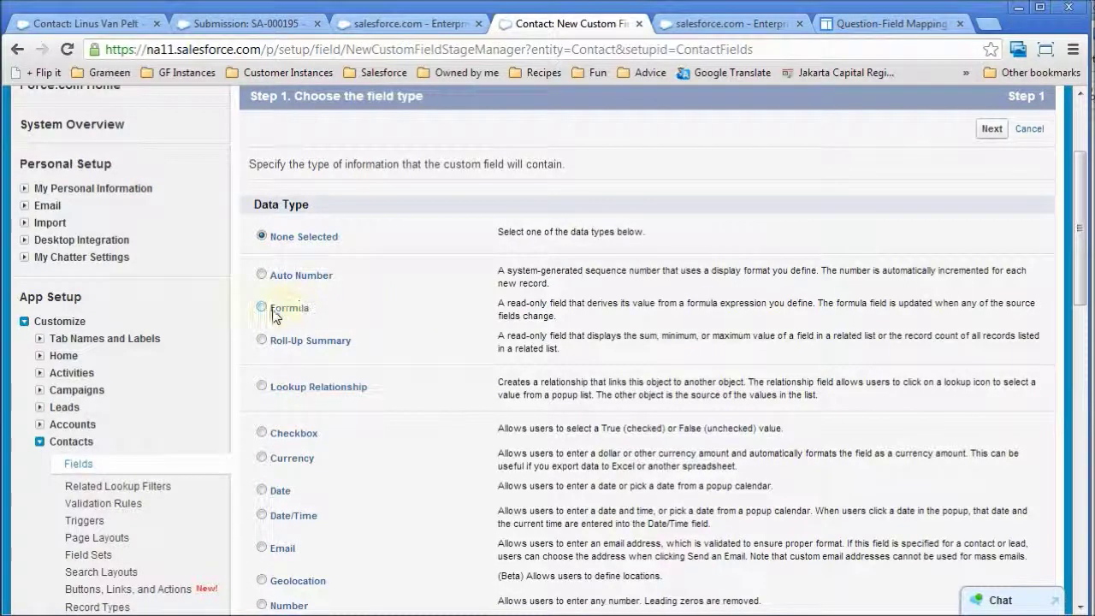
click(992, 129)
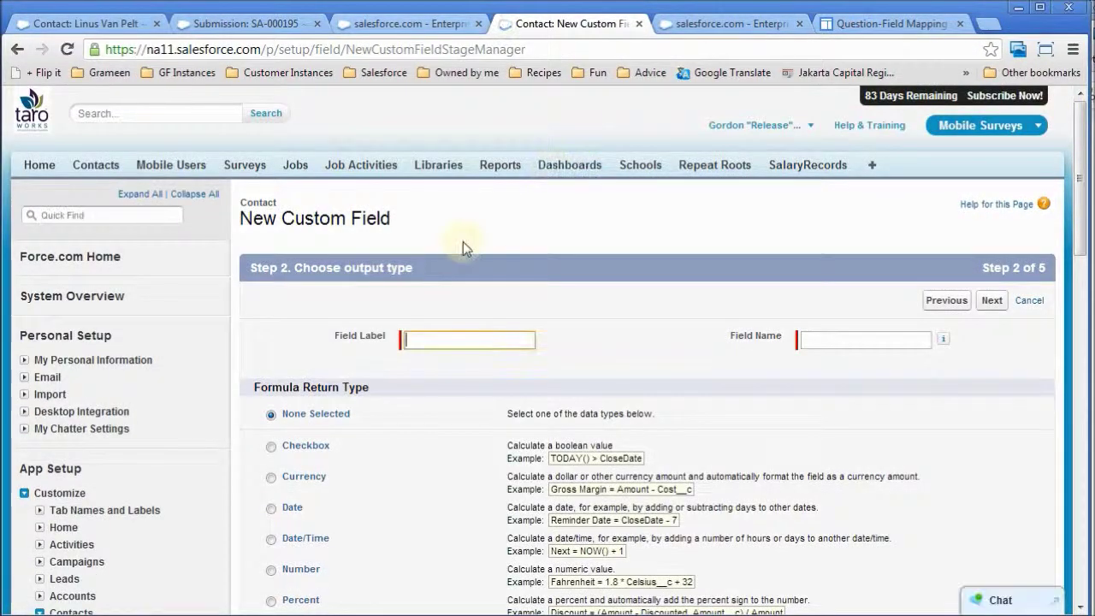
Label the formula field "photo show", set its return type to Text and continue to the formula entry.
scroll(463, 245, down, 2)
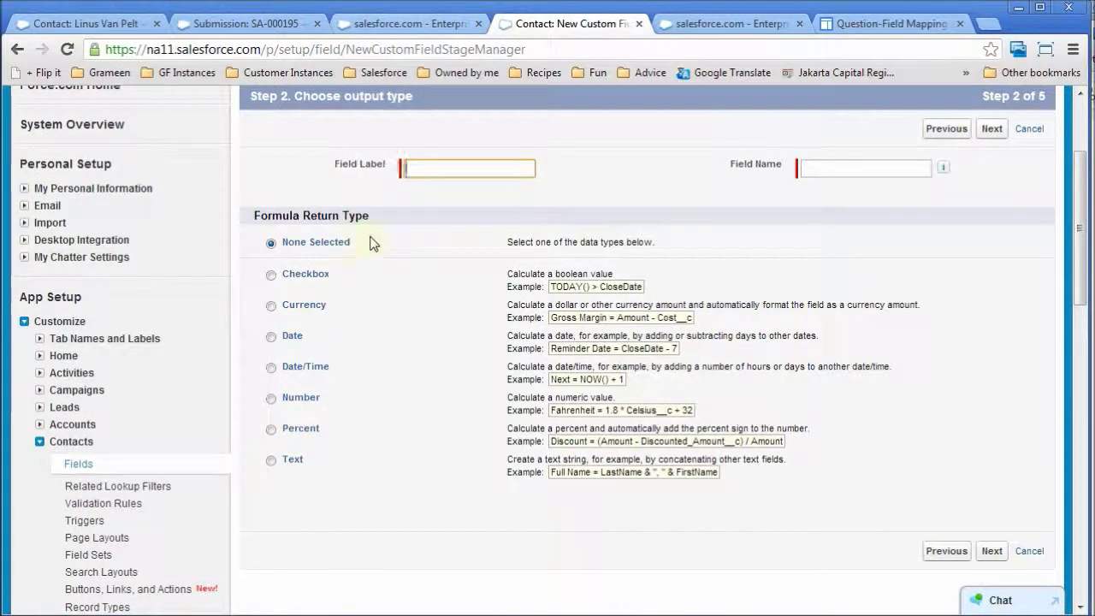
click(272, 462)
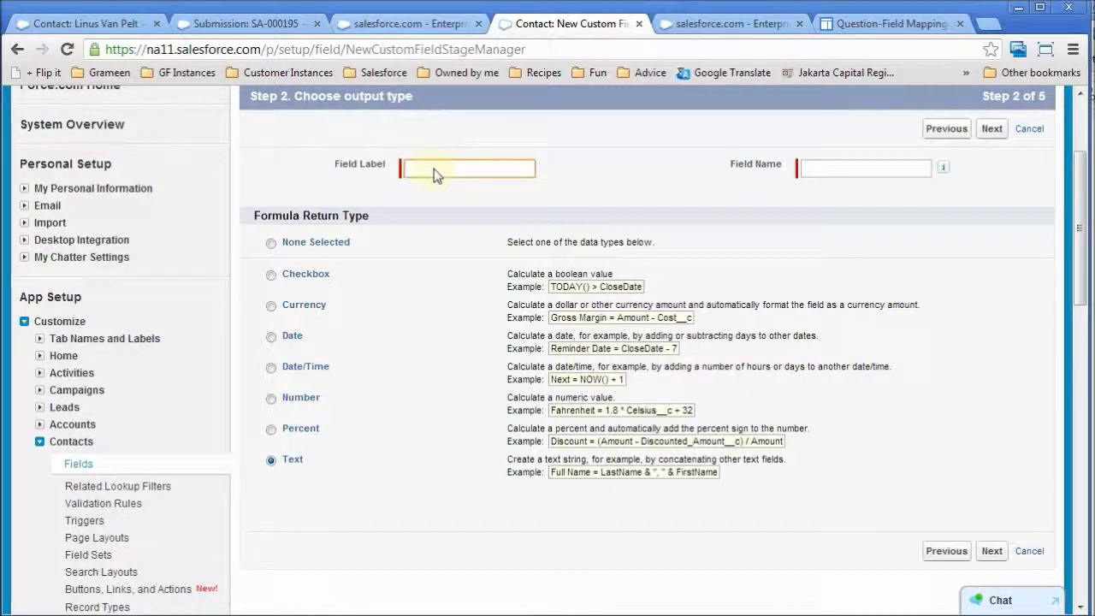
text(photo show)
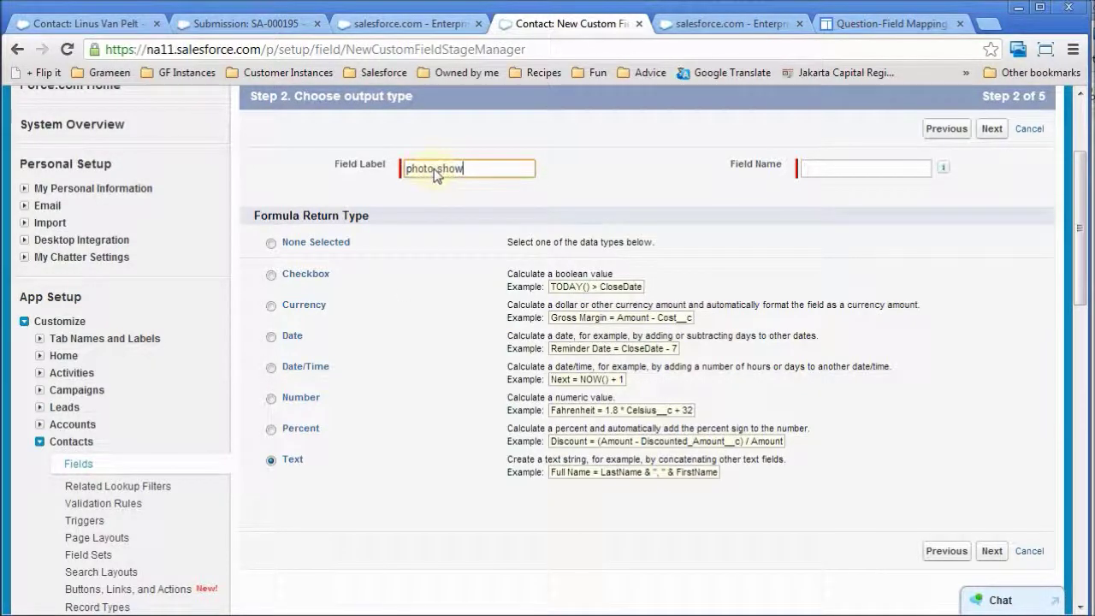
key(Tab)
click(992, 128)
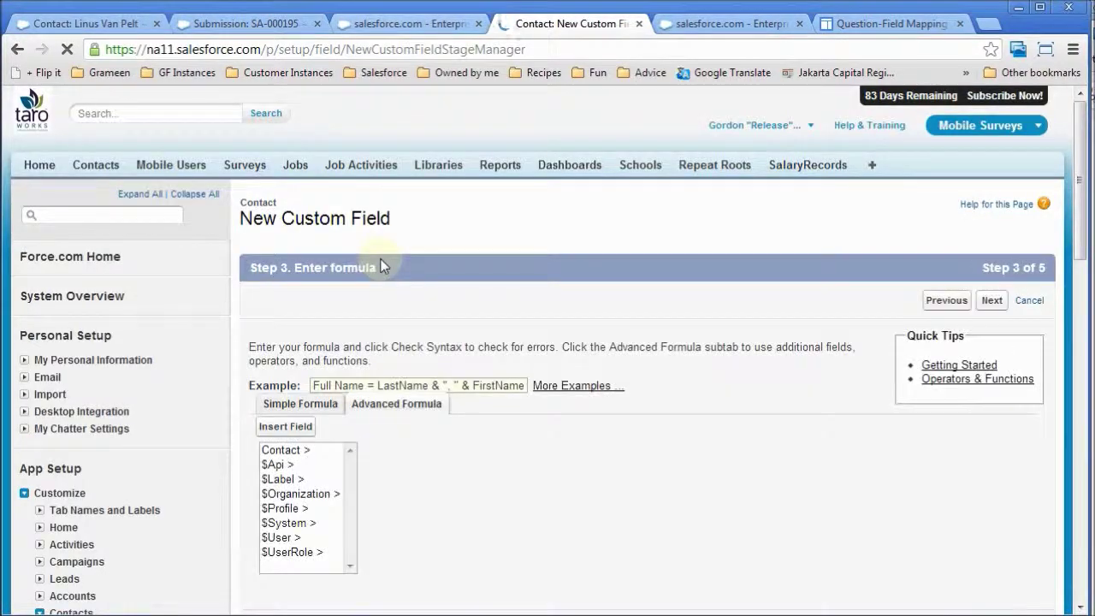
Insert the IMAGE function into the advanced formula of the photo show field.
scroll(384, 291, down, 2)
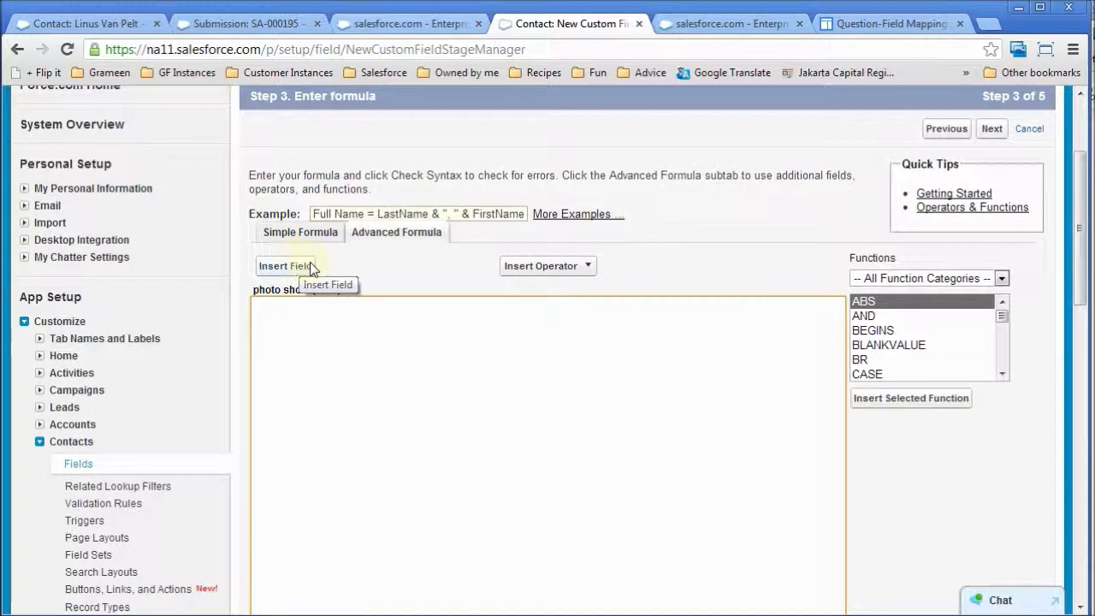
drag(1003, 317, 1006, 333)
click(869, 344)
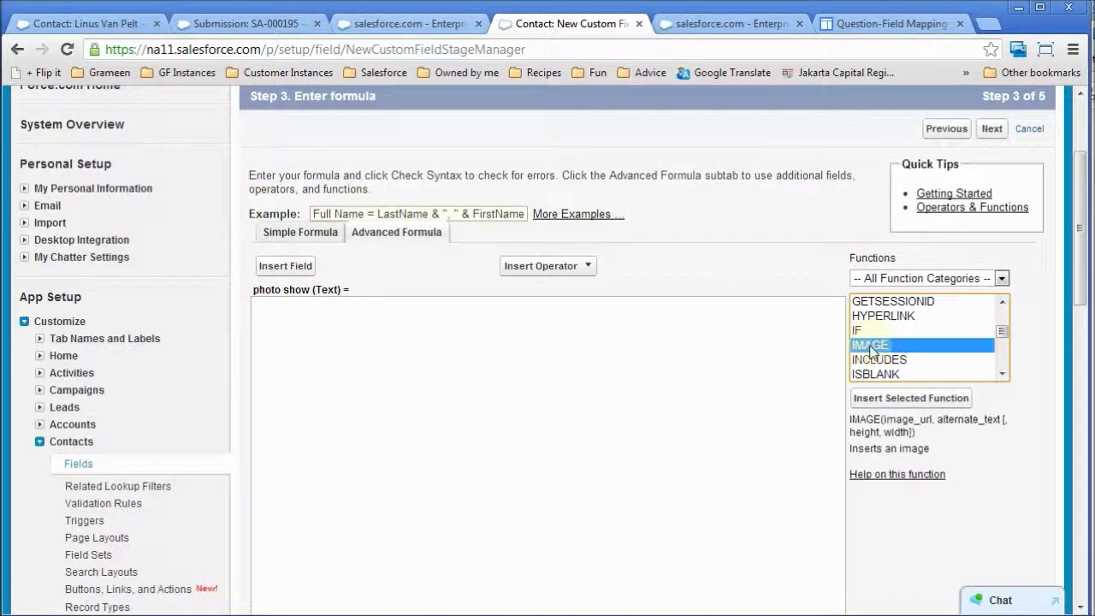
click(883, 406)
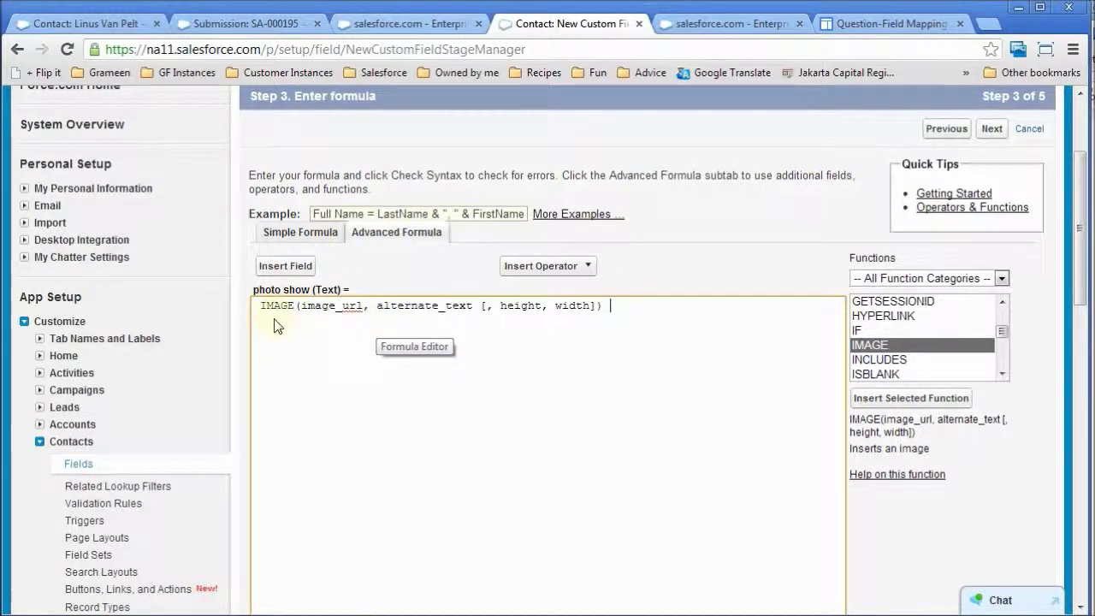
Examine the image_url, alternate_text, height and width arguments of the IMAGE function.
double_click(325, 305)
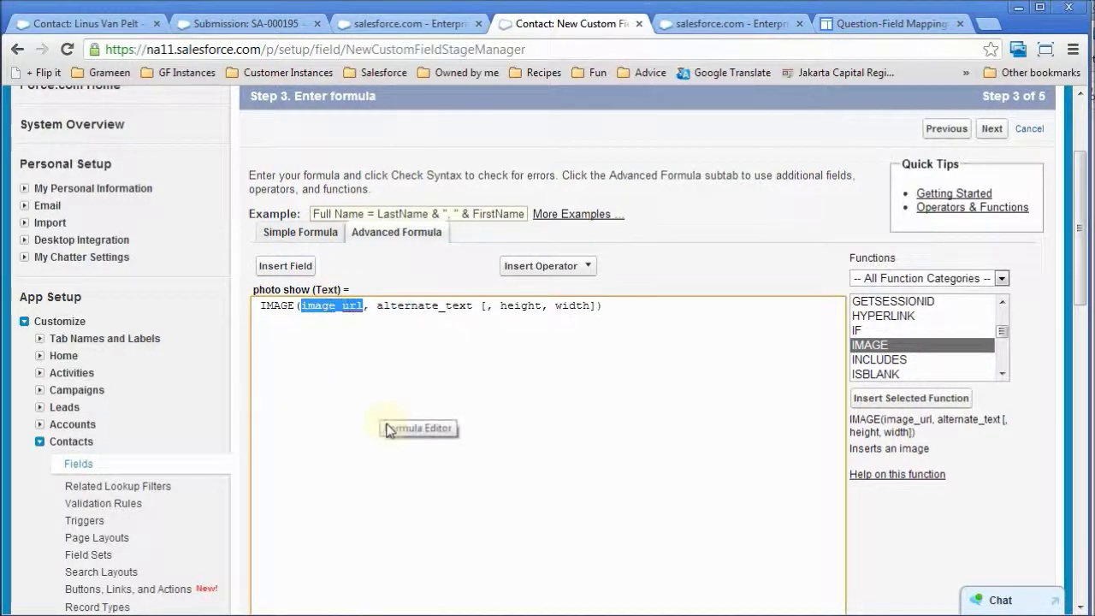
double_click(423, 309)
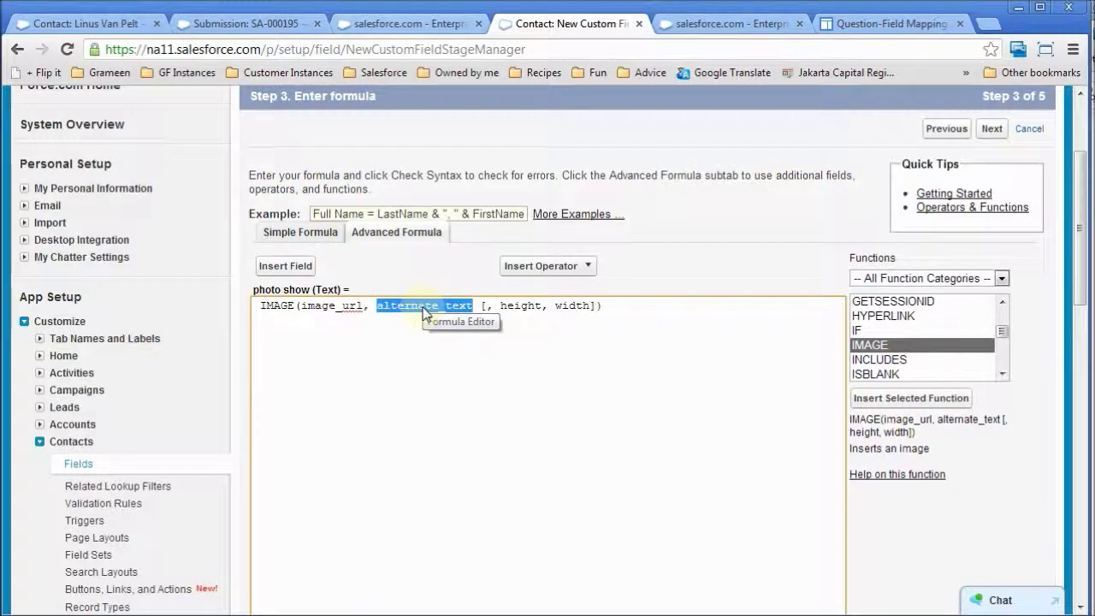
double_click(518, 306)
double_click(571, 308)
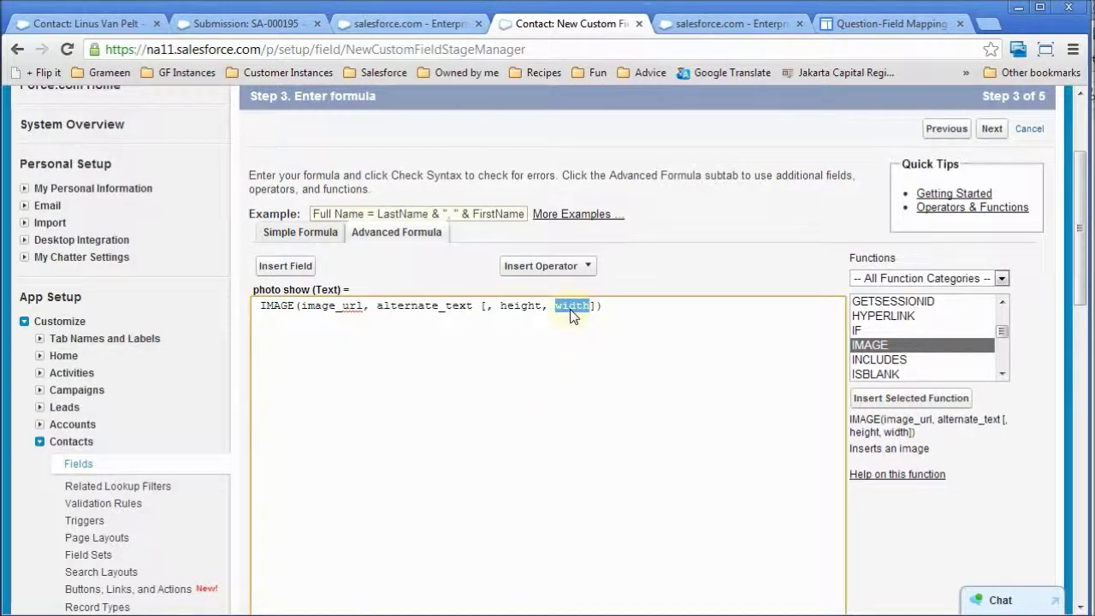
Replace the image_url argument with the contact's Client Photo field (Client_Photo__c).
double_click(332, 307)
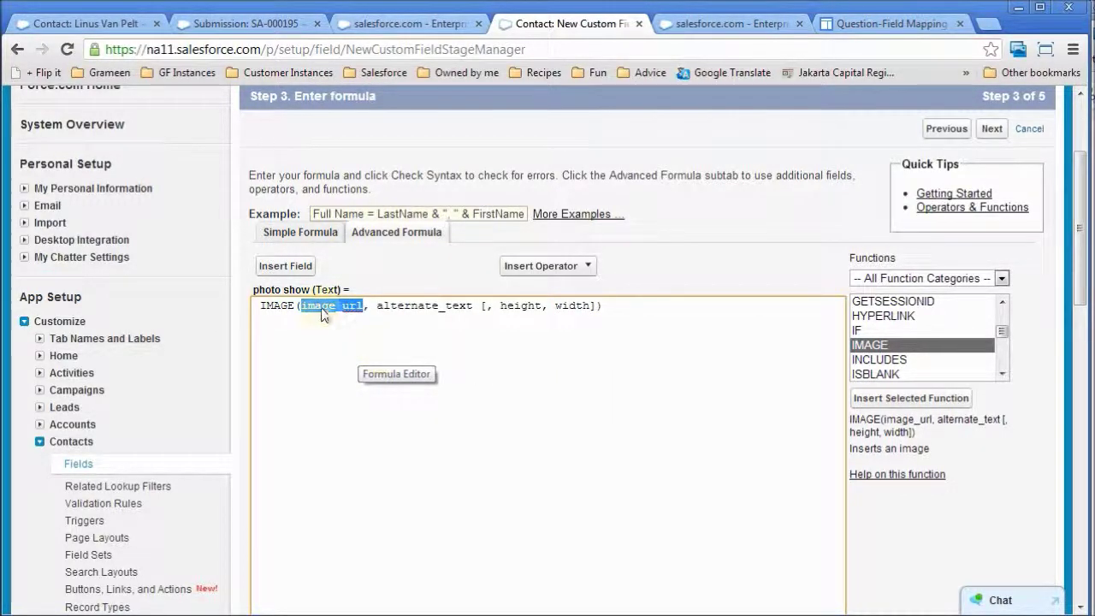
click(302, 270)
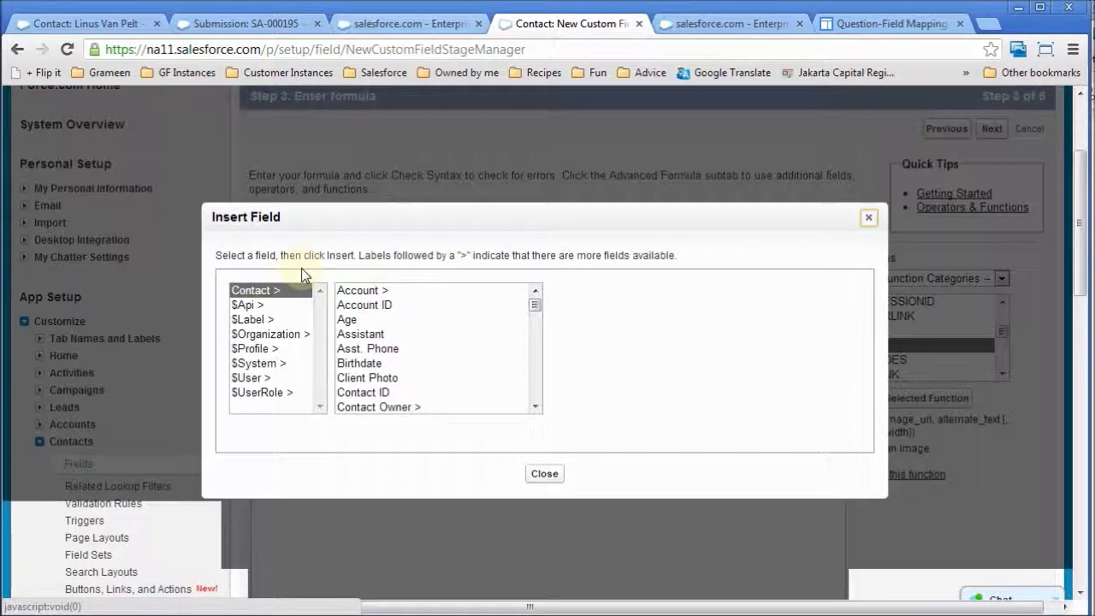
drag(534, 307, 539, 308)
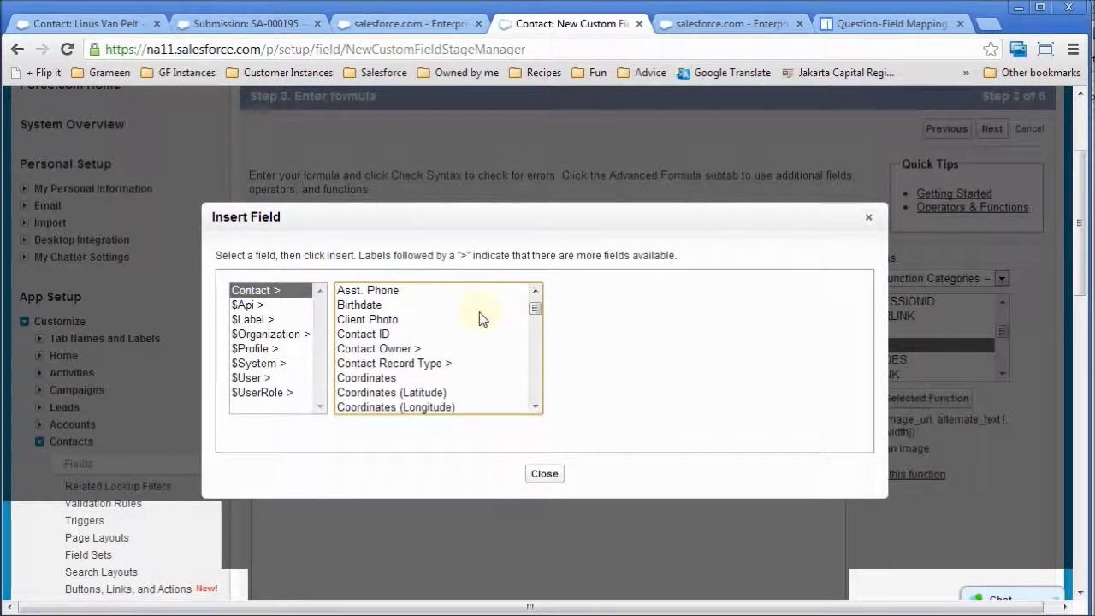
click(389, 320)
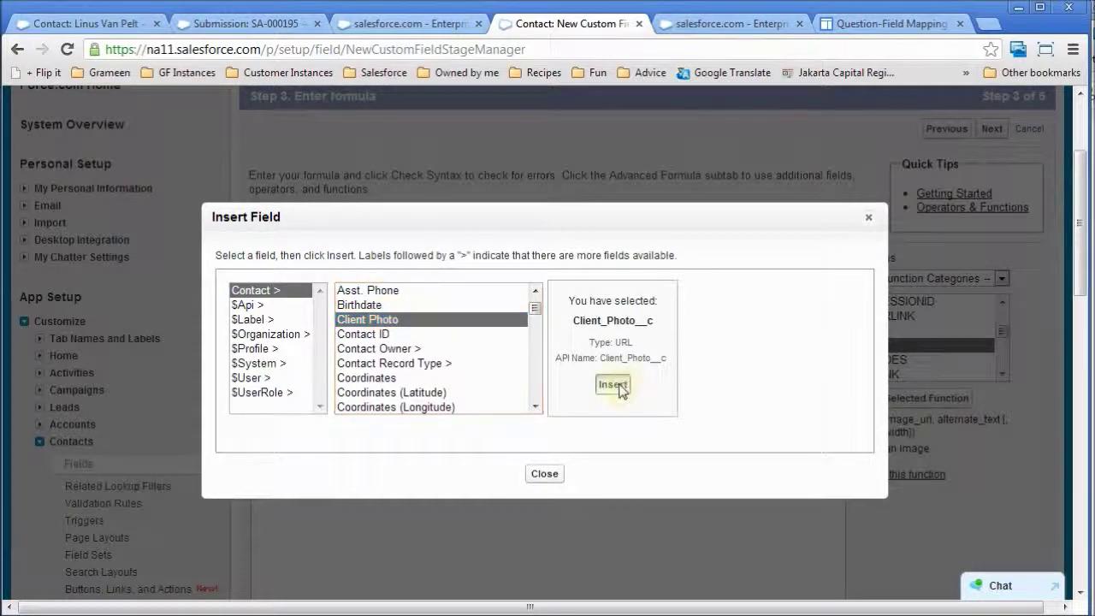
click(617, 386)
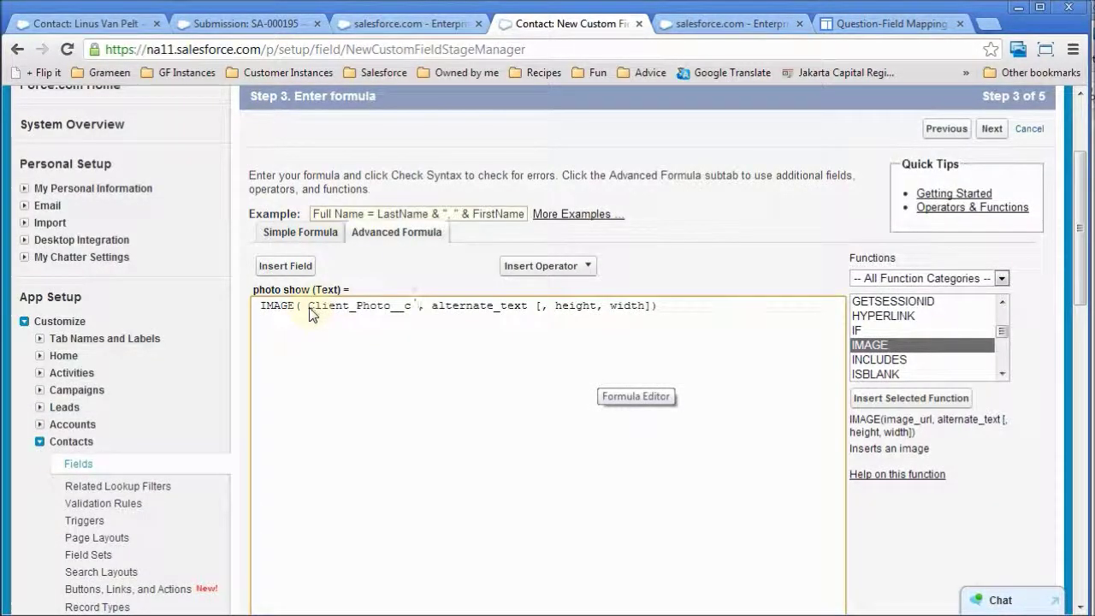
Replace the alternate_text argument of the IMAGE function with an empty string "".
drag(309, 306, 409, 314)
click(415, 337)
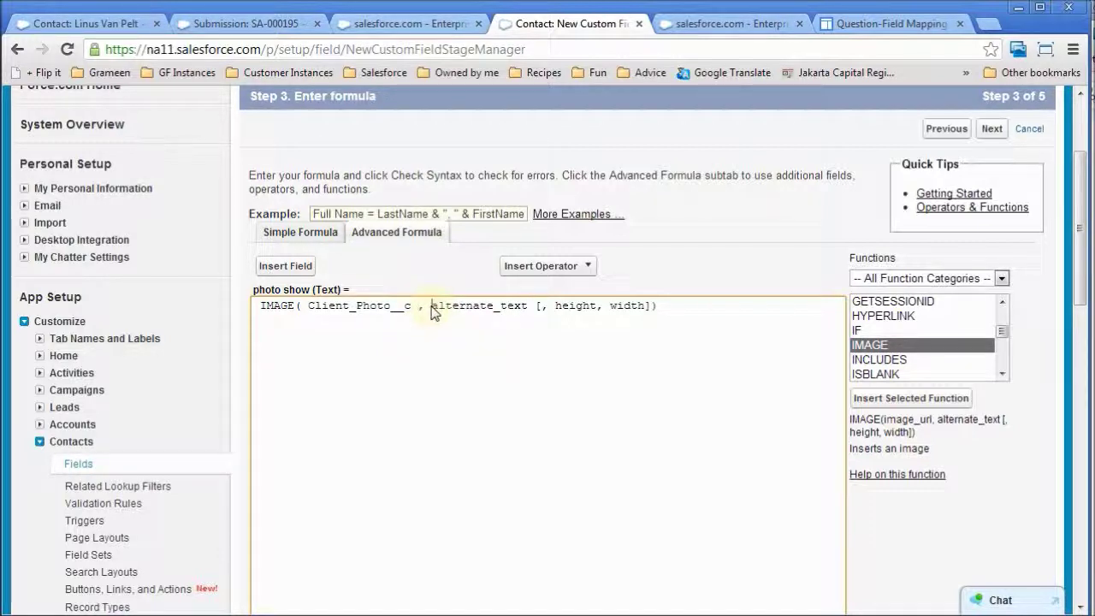
drag(430, 306, 531, 317)
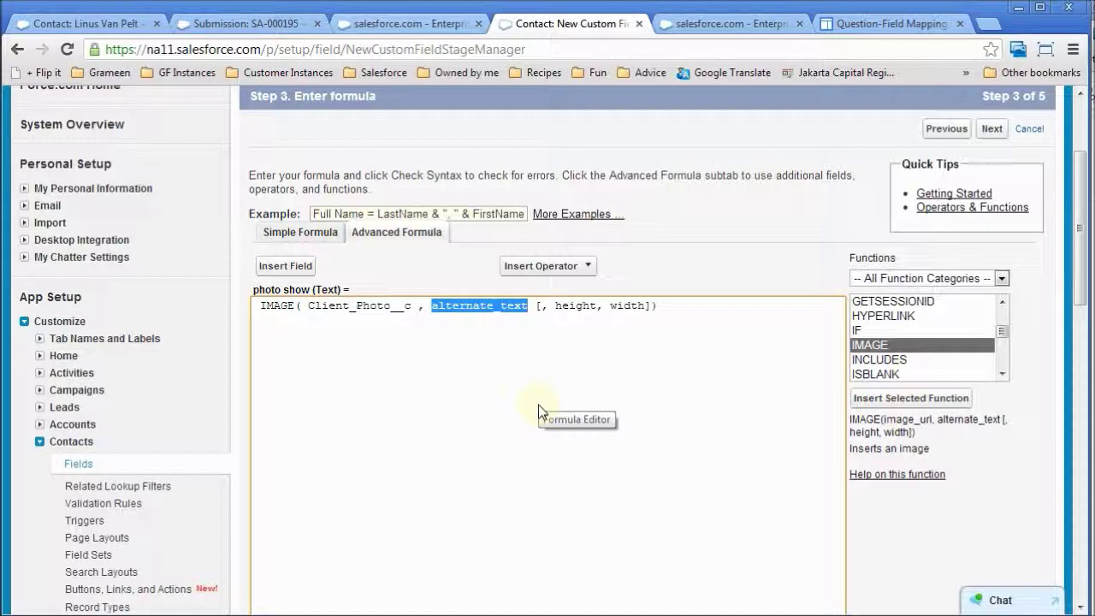
text("")
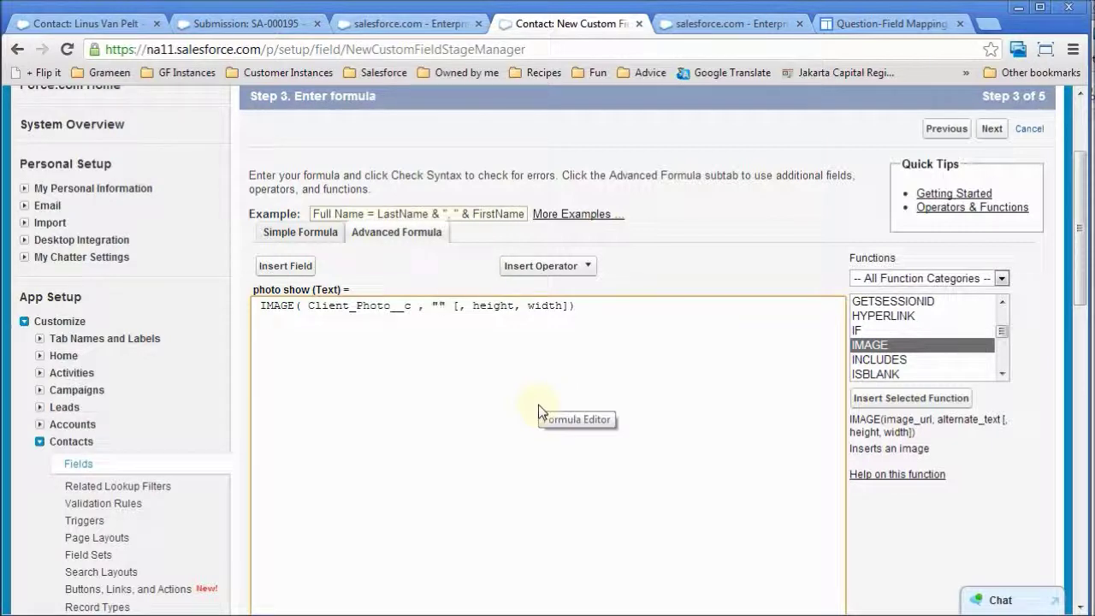
Set the IMAGE function's alternate text to "Client Photo" and replace its optional height and width arguments with 200,200.
text(Client Photo)
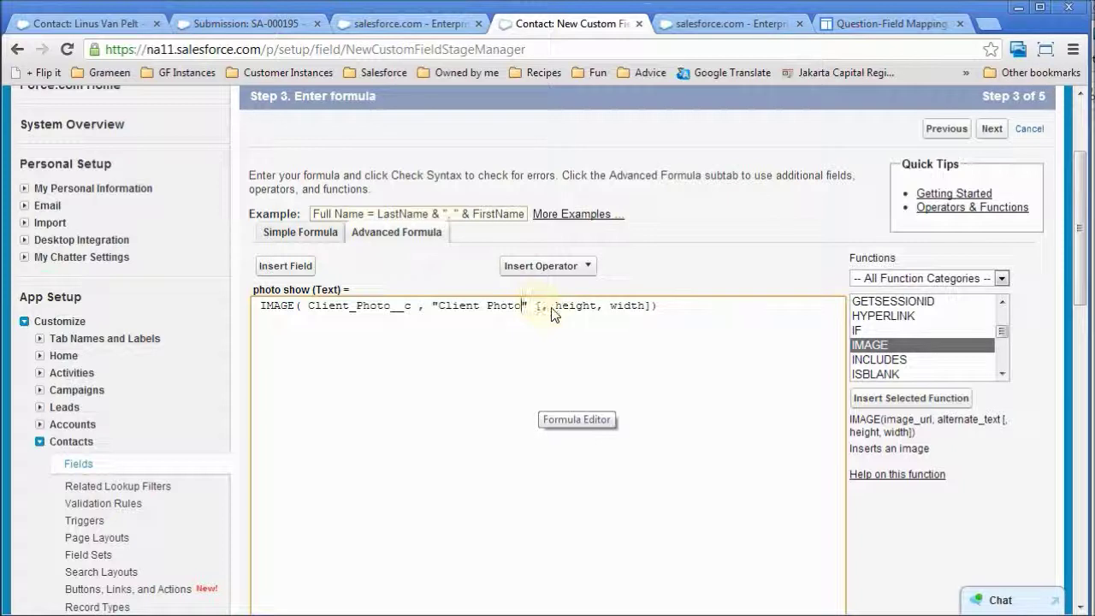
drag(536, 305, 659, 307)
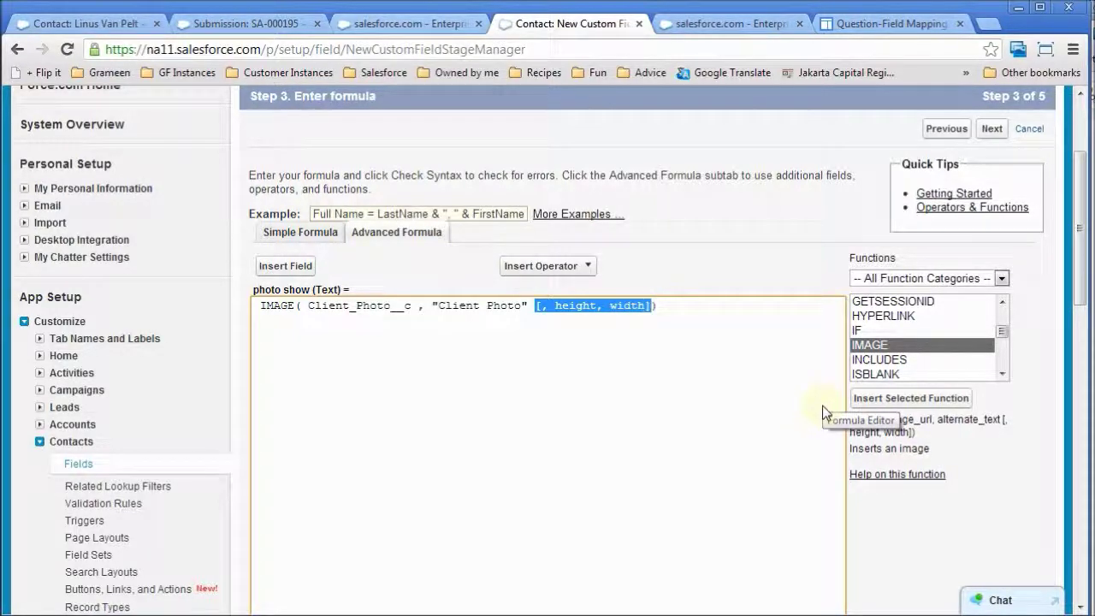
key(Delete)
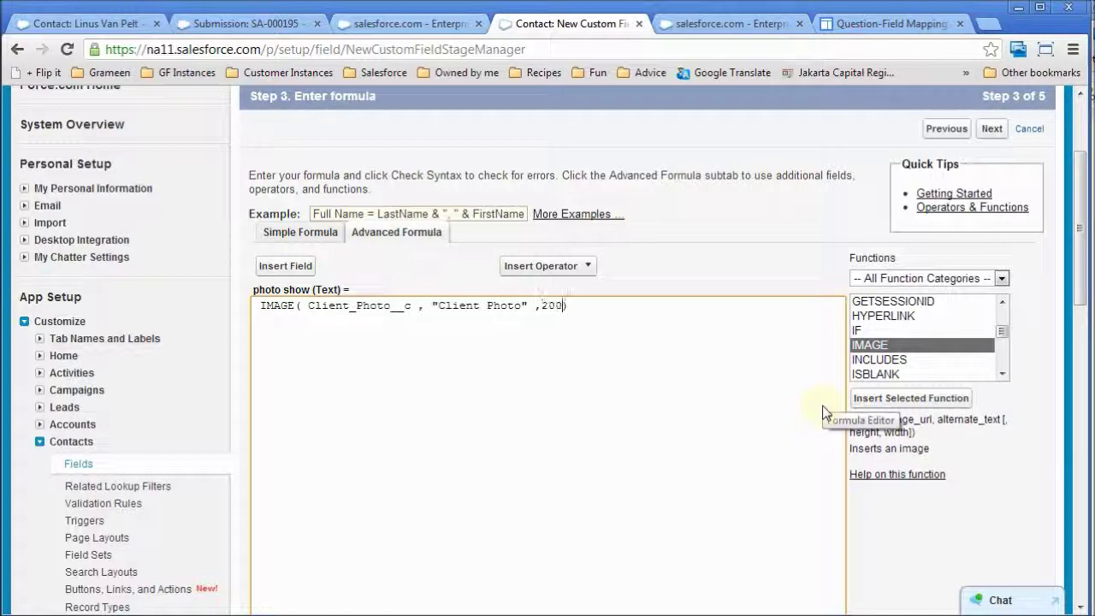
text(200)
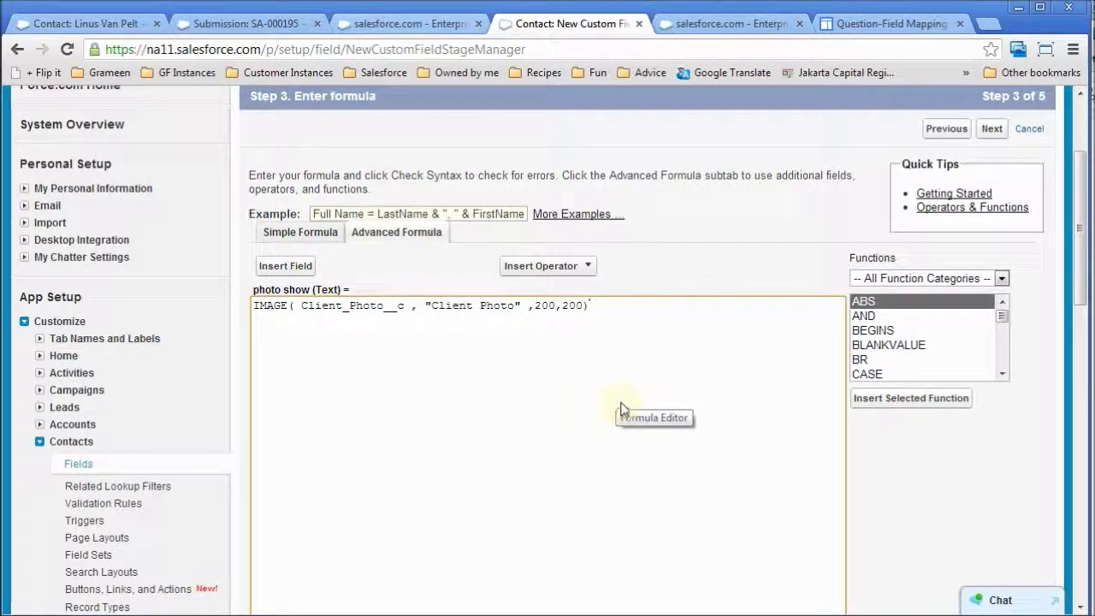
click(342, 310)
double_click(342, 310)
click(520, 317)
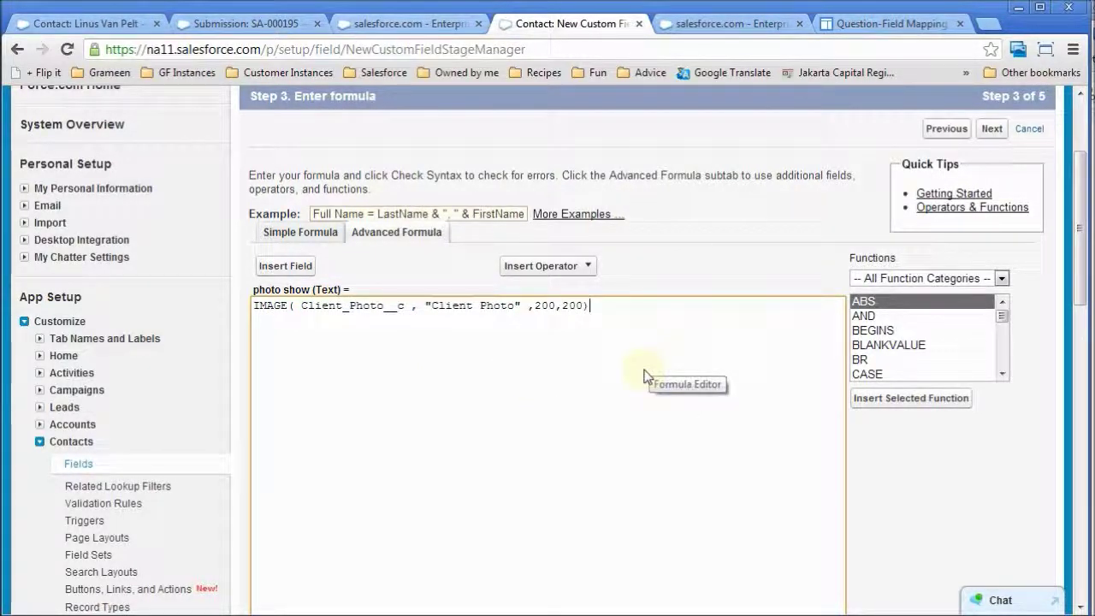
Choose to treat blank fields as blanks for the formula and continue to field-level security.
scroll(643, 376, down, 4)
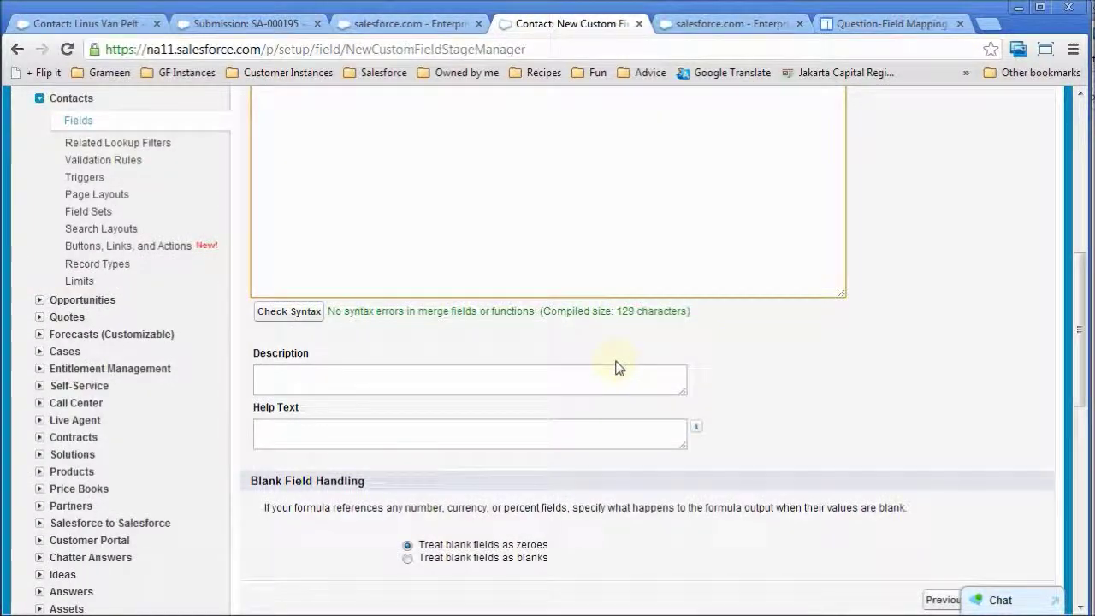
click(408, 558)
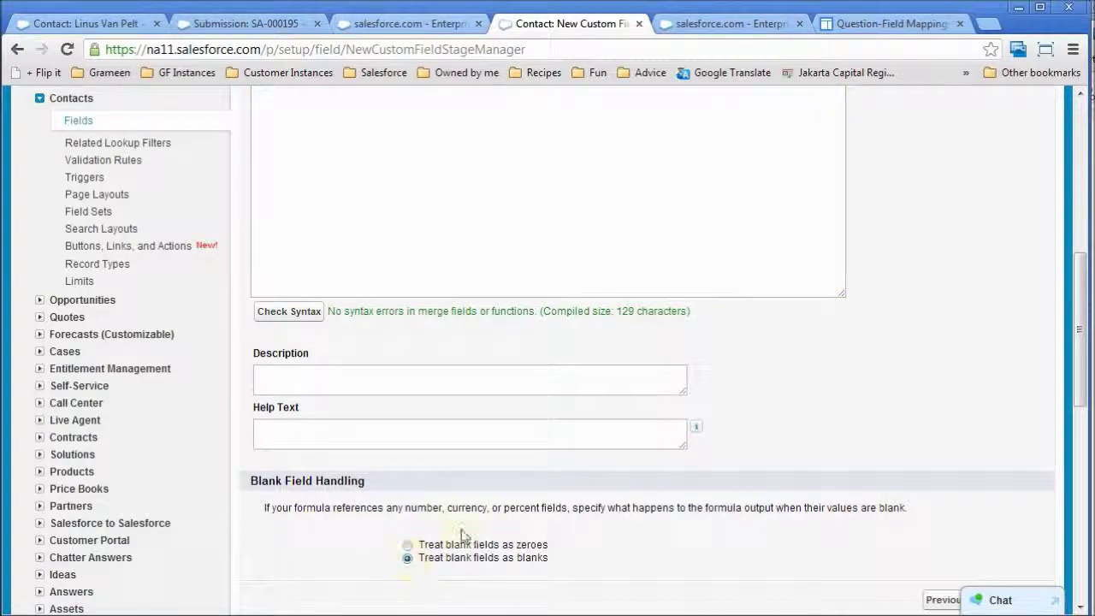
scroll(909, 435, down, 2)
click(991, 430)
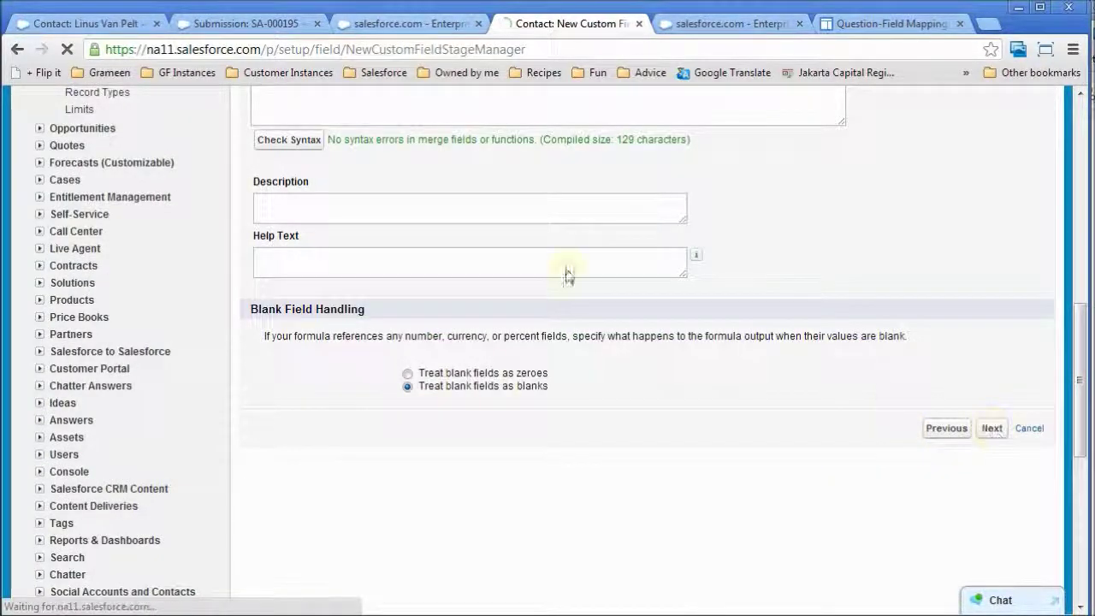
Accept the default profile visibility, keep the field on both Contact Layout page layouts, and save the photo show field.
scroll(596, 293, up, 2)
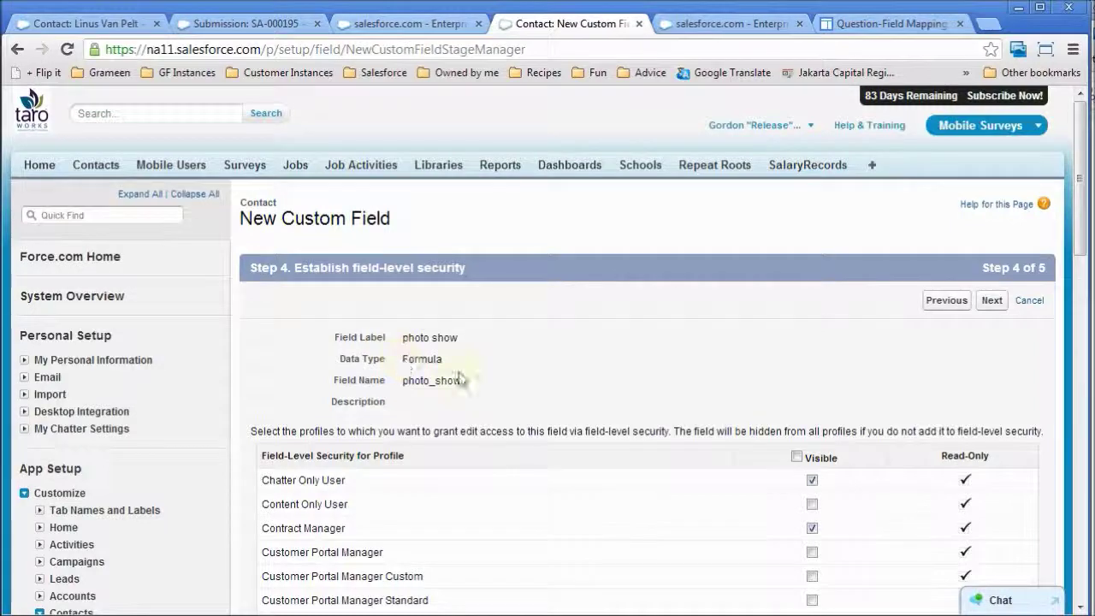
scroll(775, 356, down, 4)
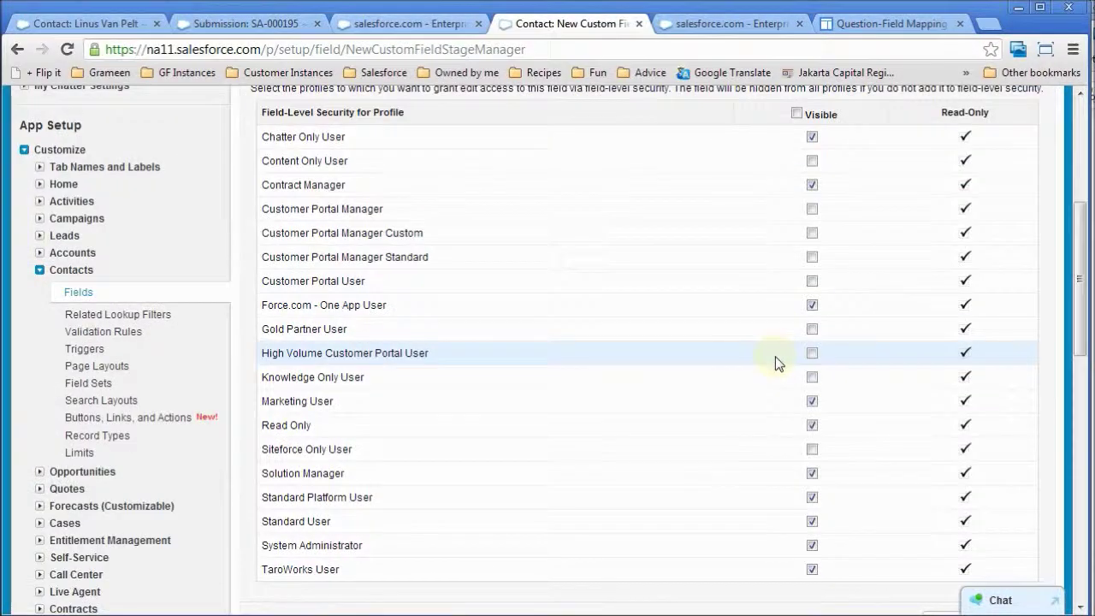
scroll(774, 356, up, 4)
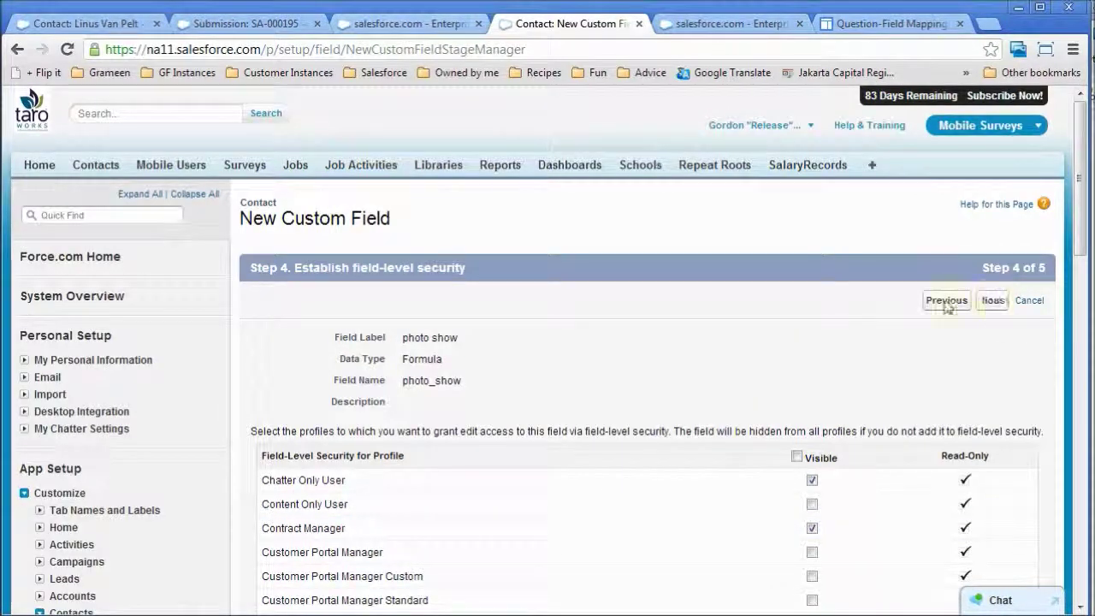
click(990, 299)
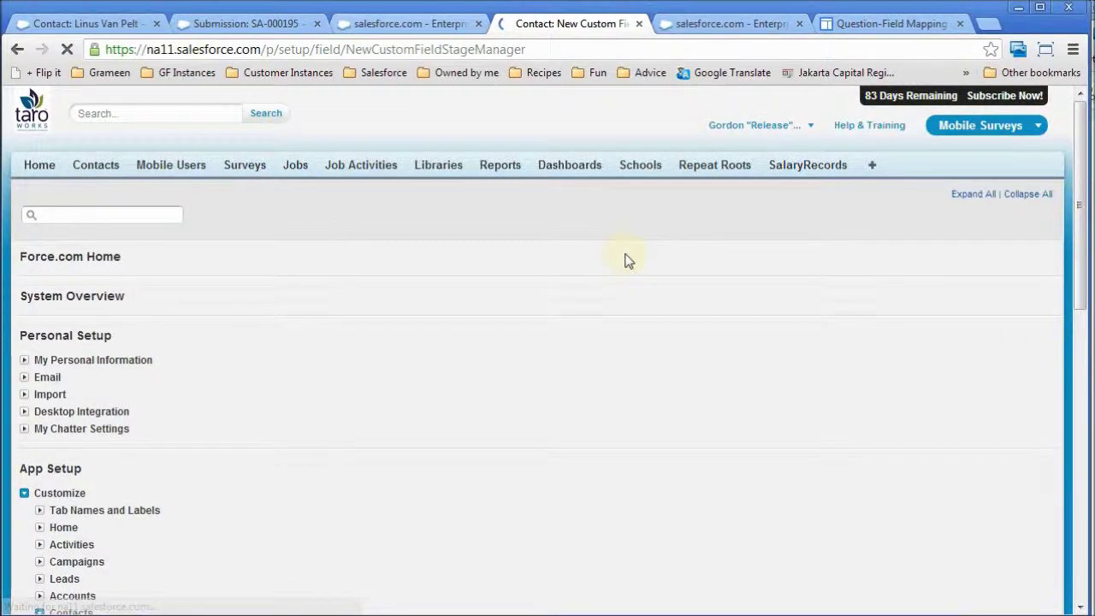
scroll(598, 261, down, 2)
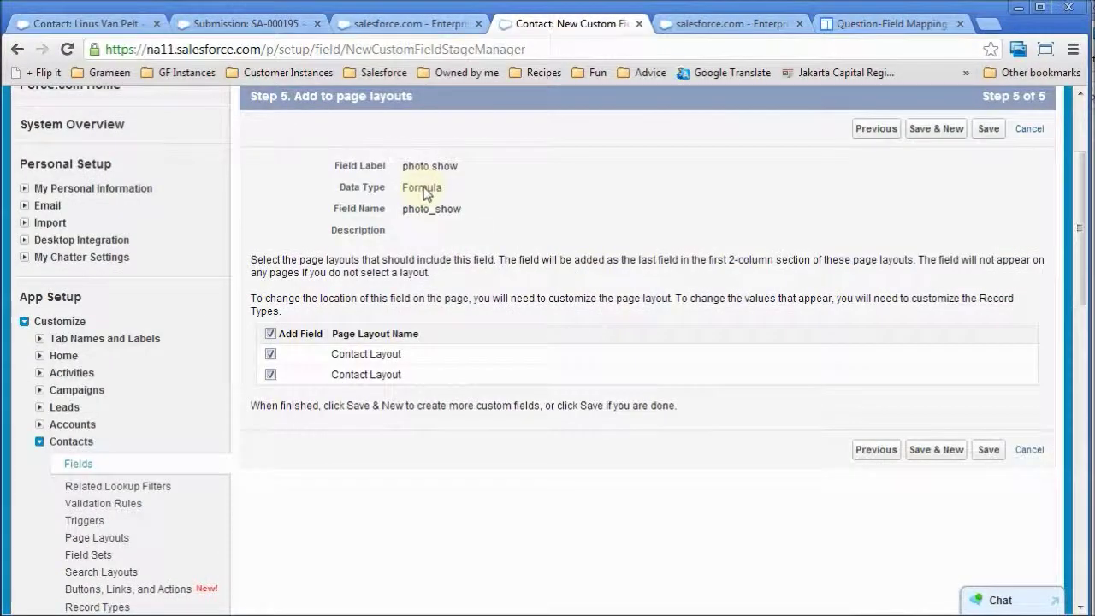
click(990, 131)
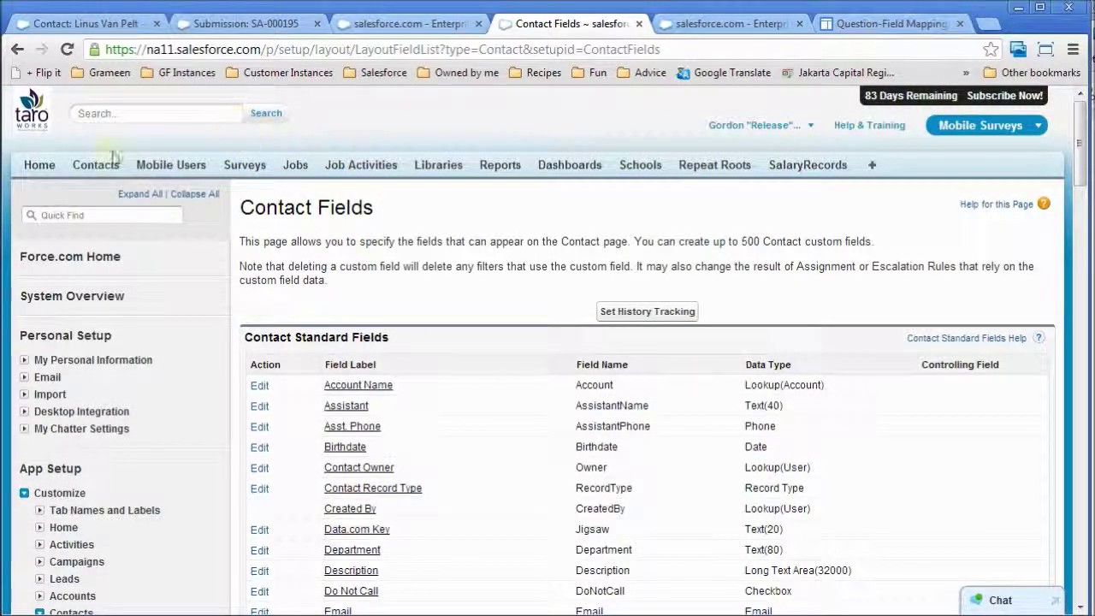
Reload the client's contact record and examine the photo show image alongside the Graphics section's photo, map and signature.
click(97, 26)
scroll(306, 239, up, 5)
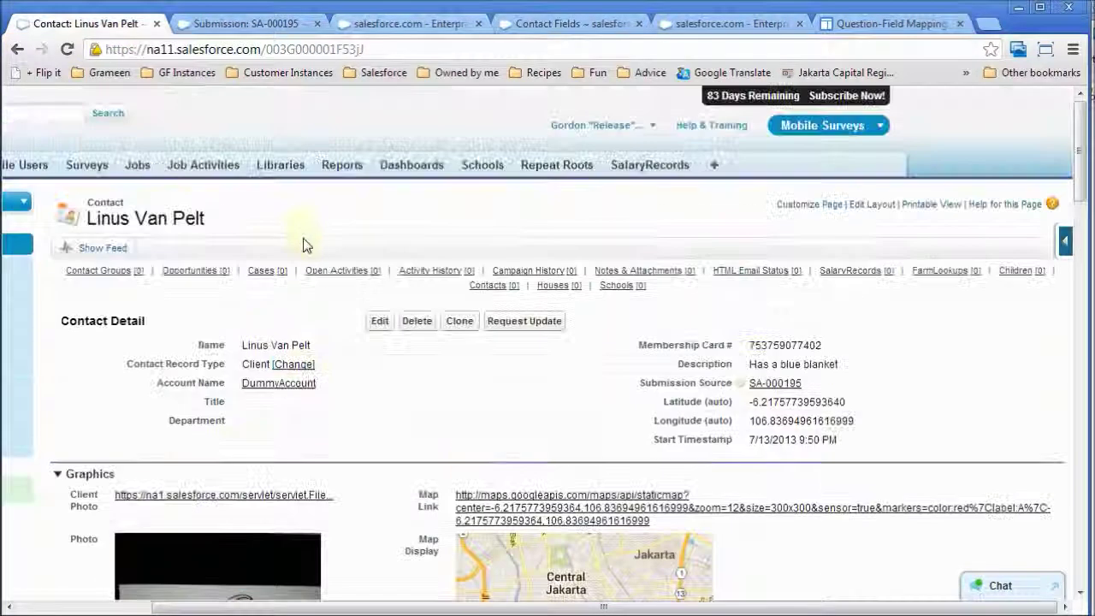
click(67, 49)
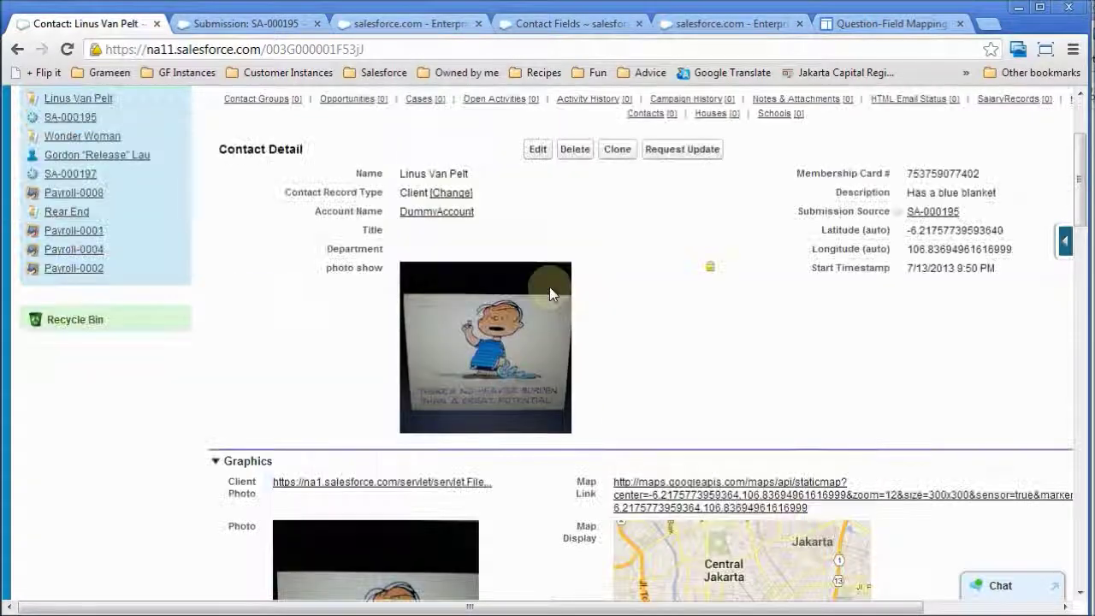
scroll(549, 286, down, 2)
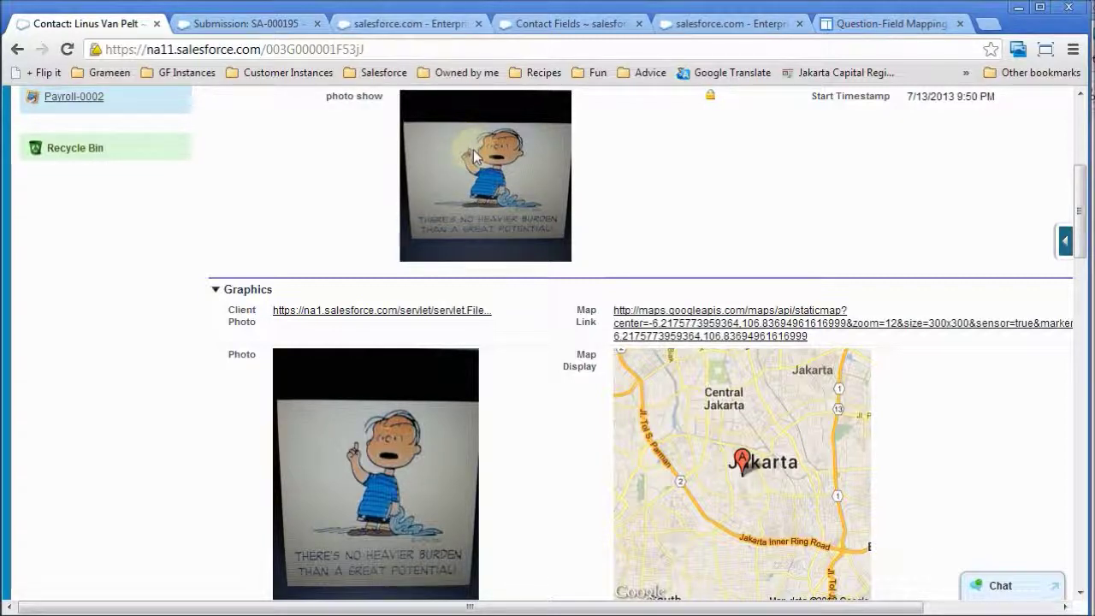
scroll(473, 157, up, 2)
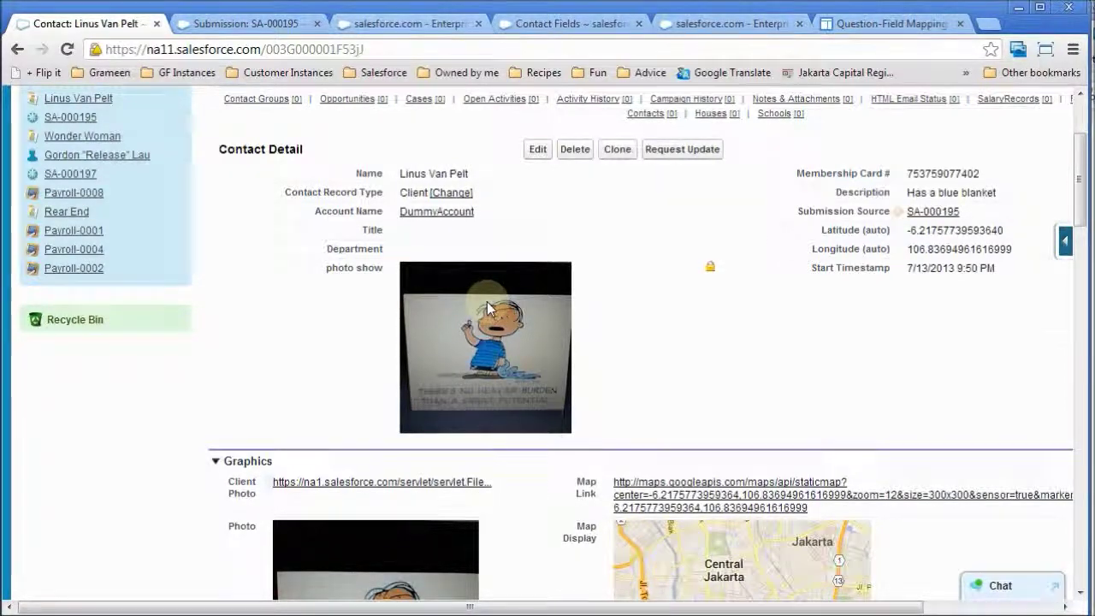
scroll(487, 303, down, 5)
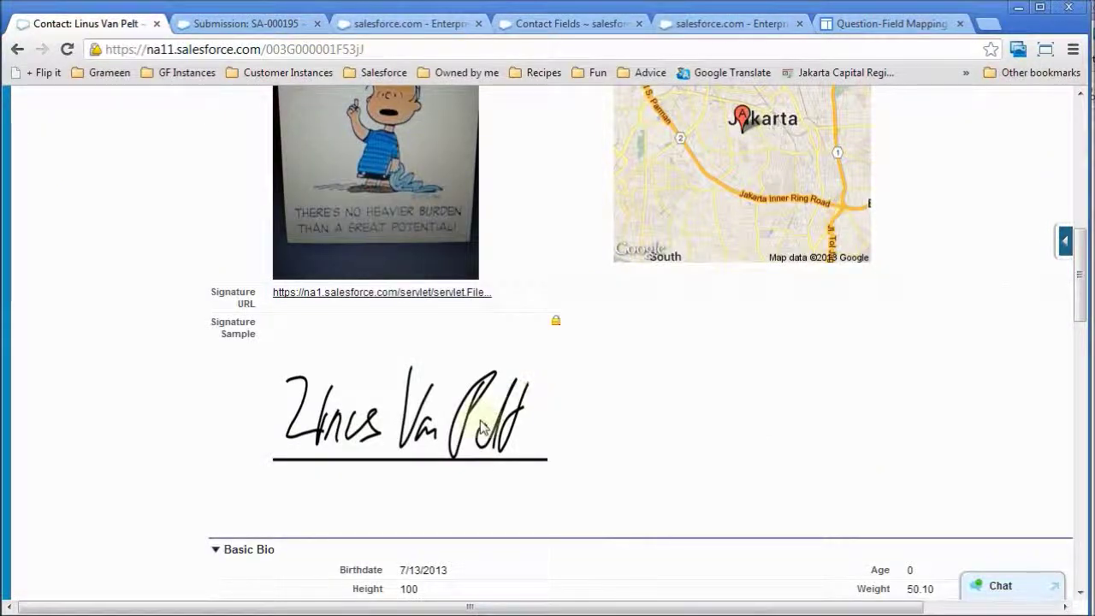
Locate the Contact Custom Fields & Relationships section on the Contact Fields setup page.
click(560, 24)
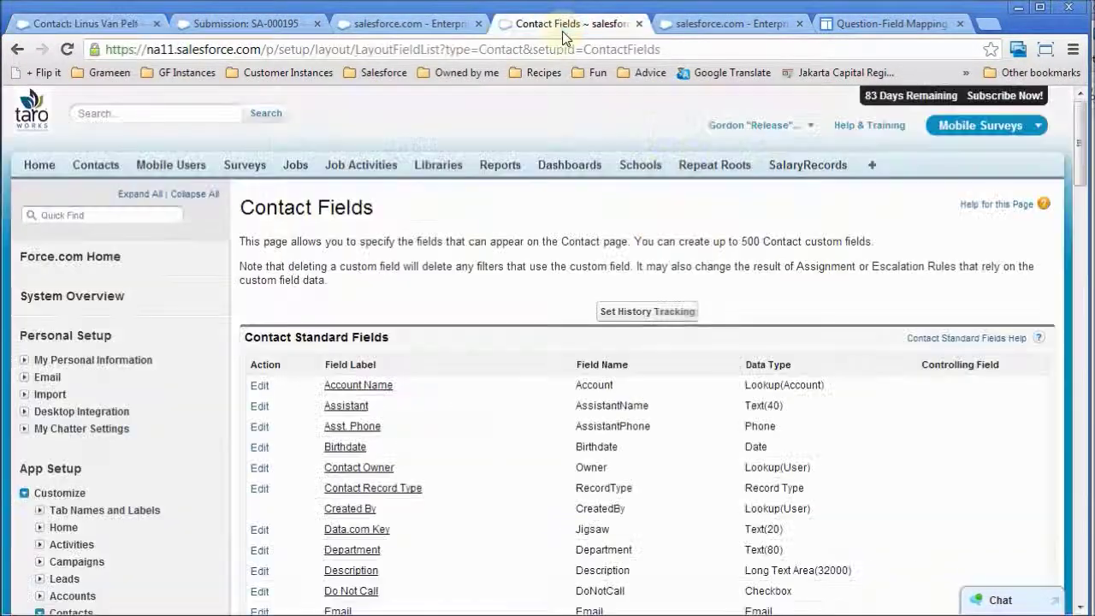
scroll(449, 346, down, 9)
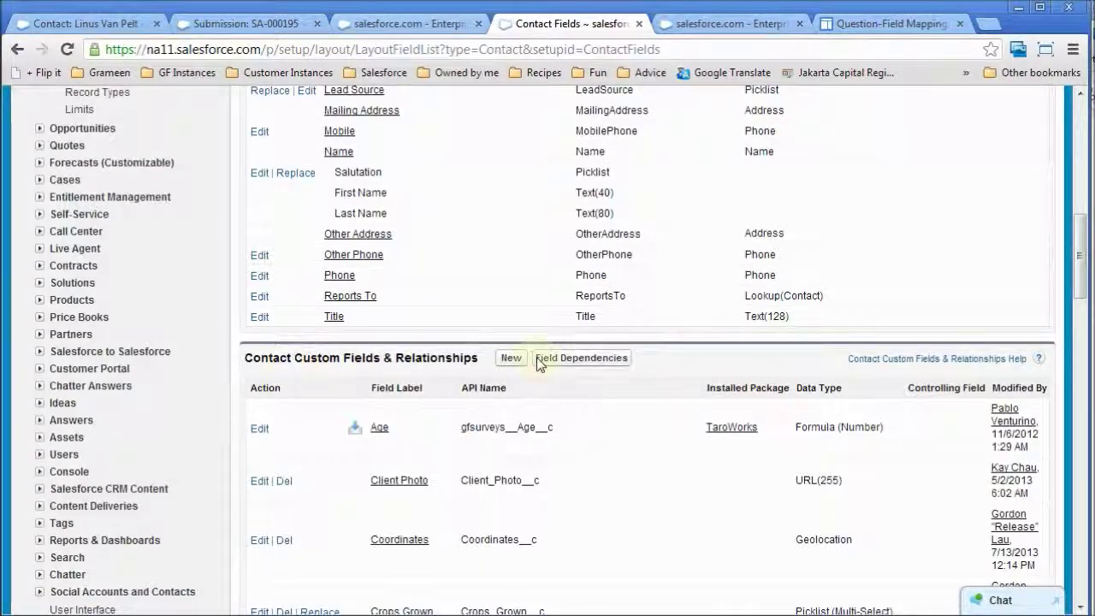
click(510, 359)
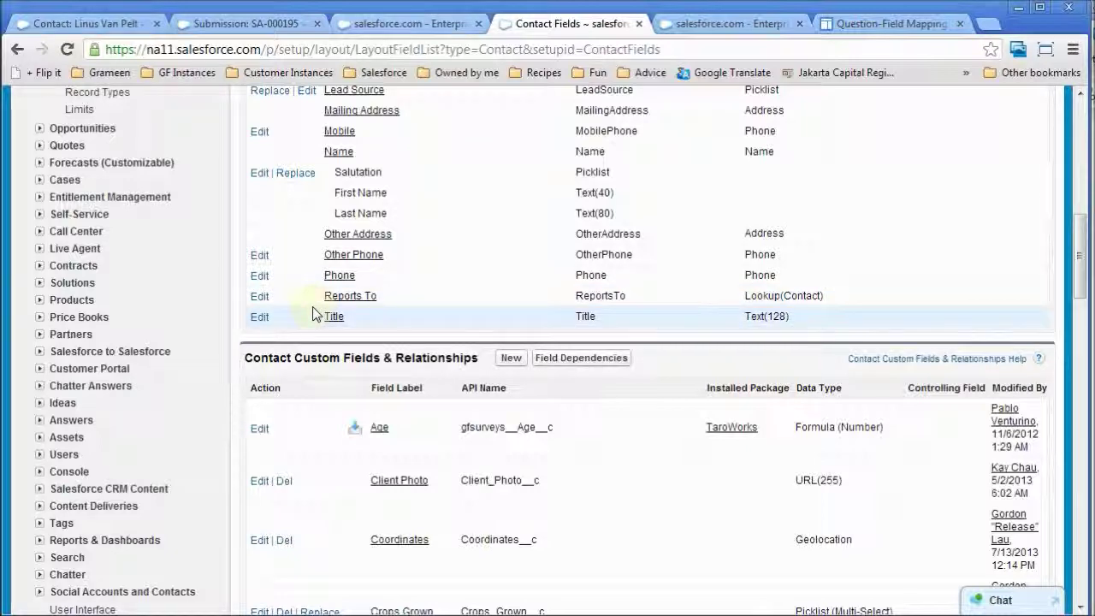
Return to the client's contact record and review its images and contact details.
click(124, 33)
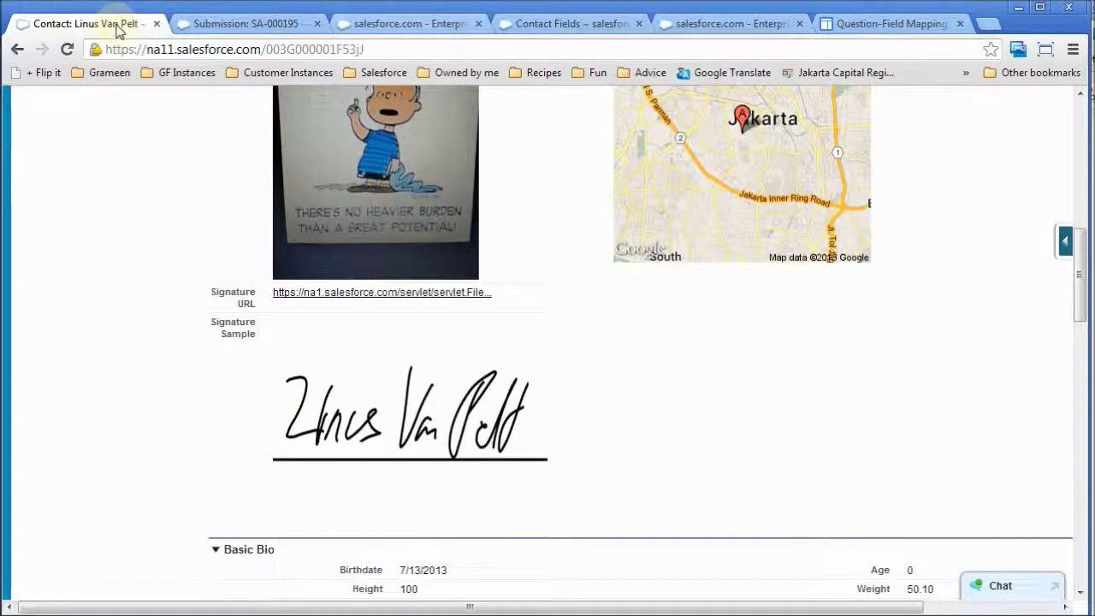
scroll(552, 312, up, 4)
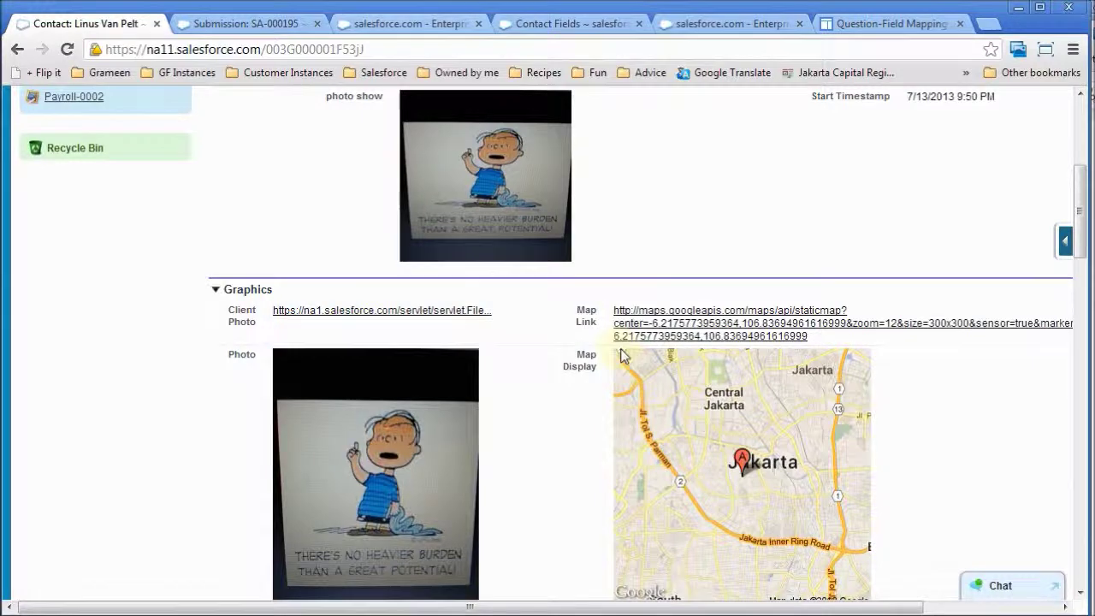
scroll(624, 355, up, 4)
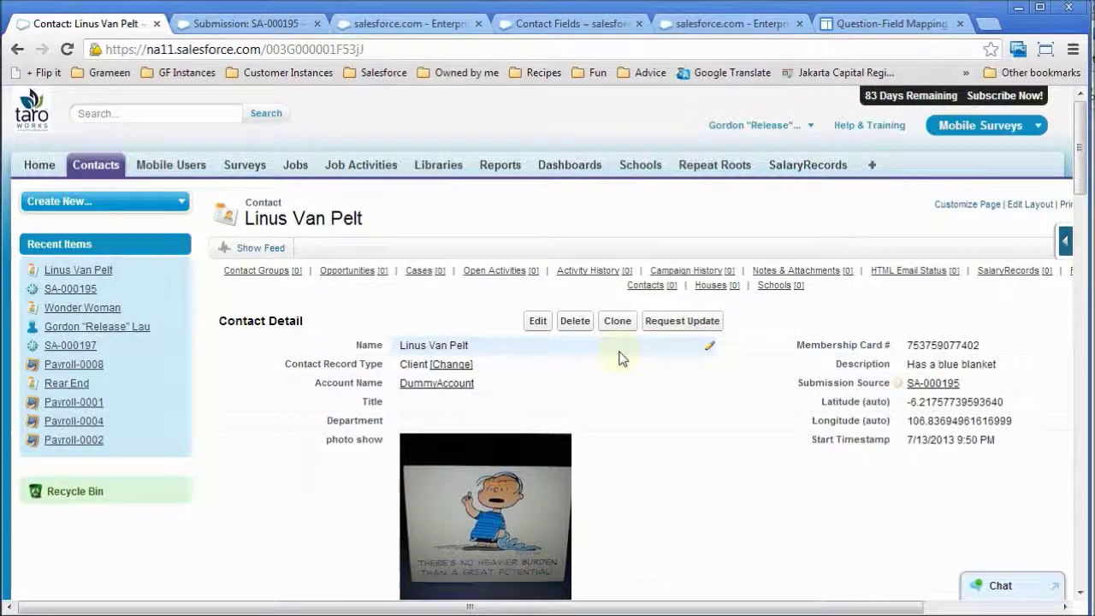